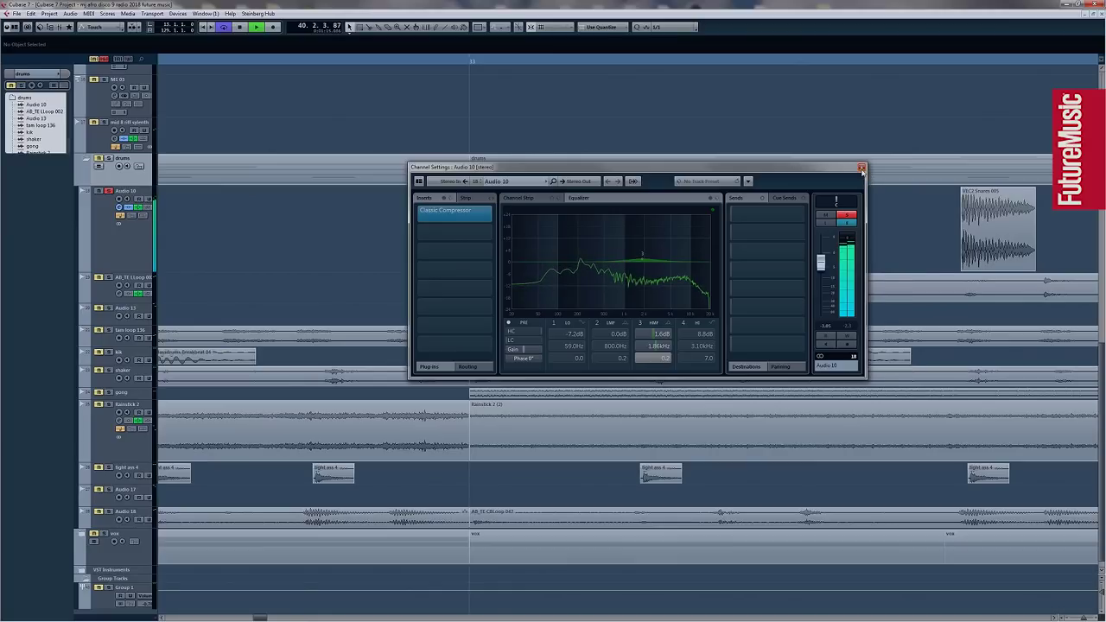
Close the Audio 10 channel settings and review the equaliser settings of the Audio 13 track.
{"action": "left_click", "coordinate": [860, 168]}
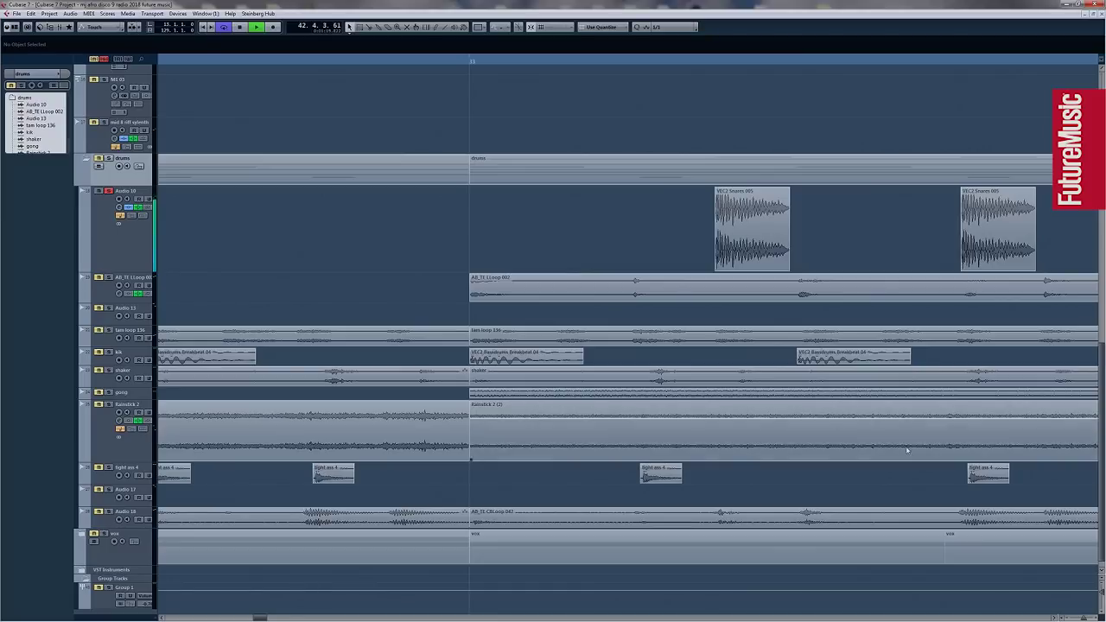
{"action": "left_click_drag", "start_coordinate": [1084, 617], "coordinate": [1079, 617]}
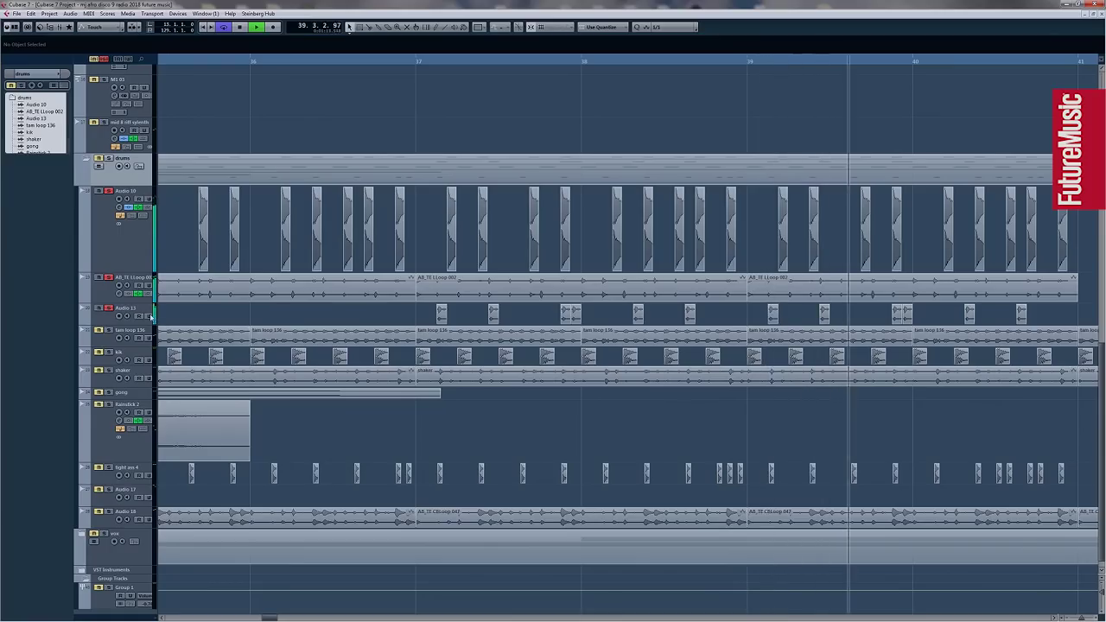
{"action": "left_click", "coordinate": [132, 230]}
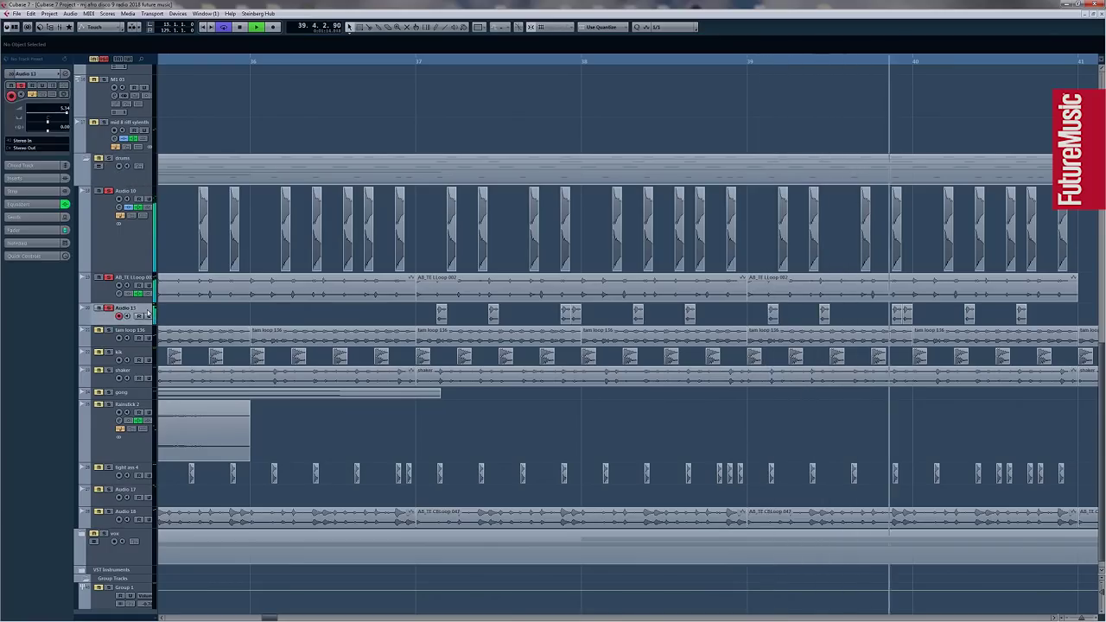
{"action": "left_click", "coordinate": [69, 77]}
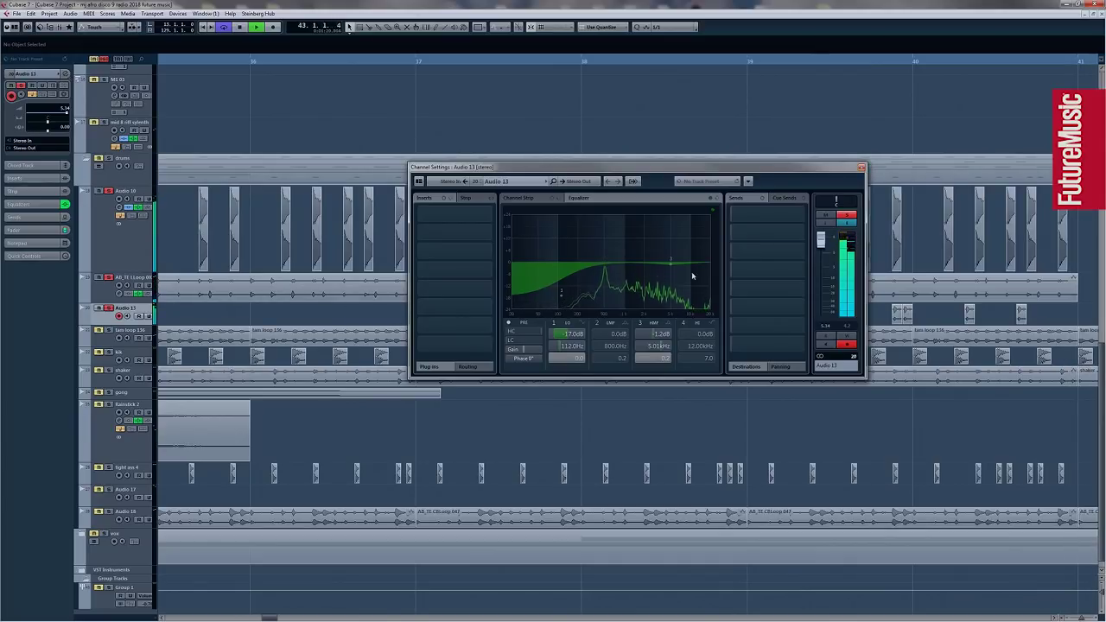
{"action": "left_click", "coordinate": [861, 169]}
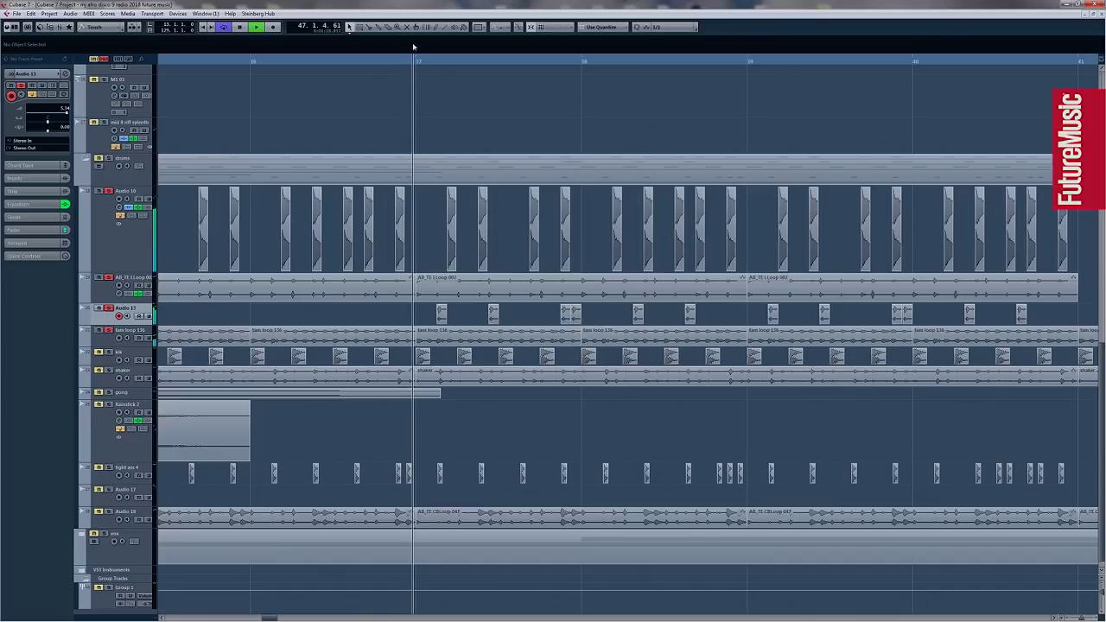
Review the channel settings of the tam loop 136 and kik tracks, and enlarge the tam loop 136 track.
{"action": "key", "text": "g"}
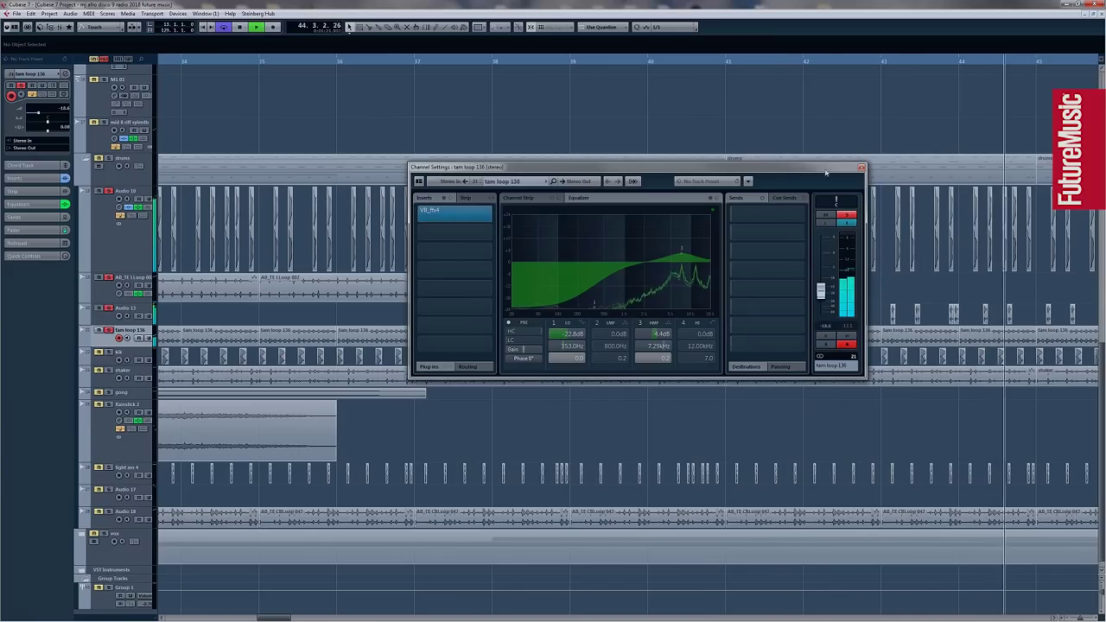
{"action": "left_click", "coordinate": [862, 166]}
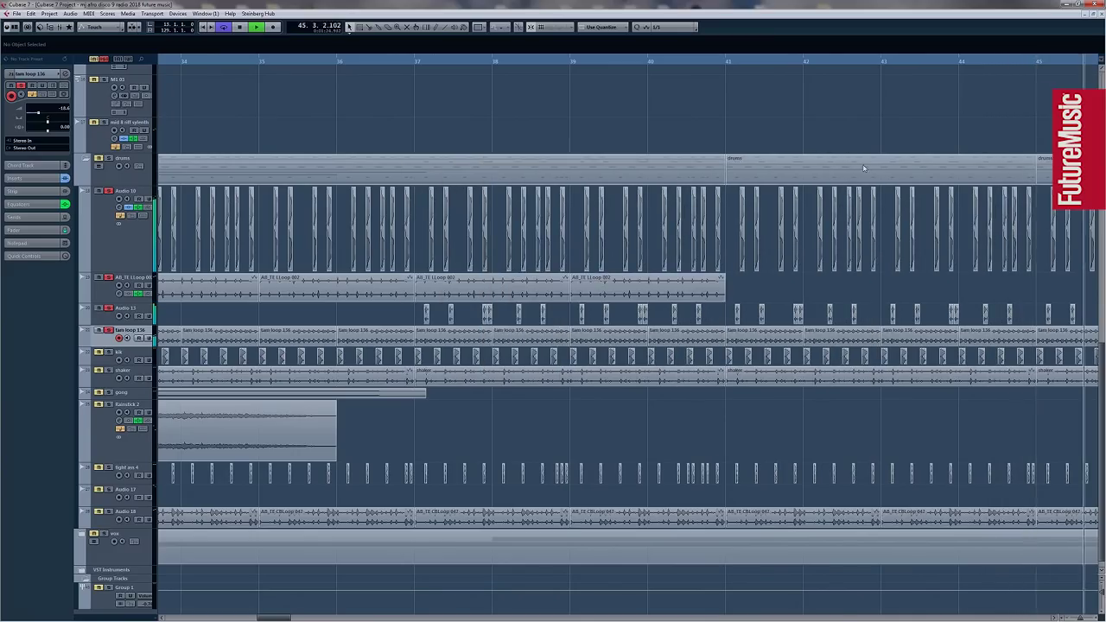
{"action": "left_click_drag", "start_coordinate": [149, 343], "coordinate": [149, 366]}
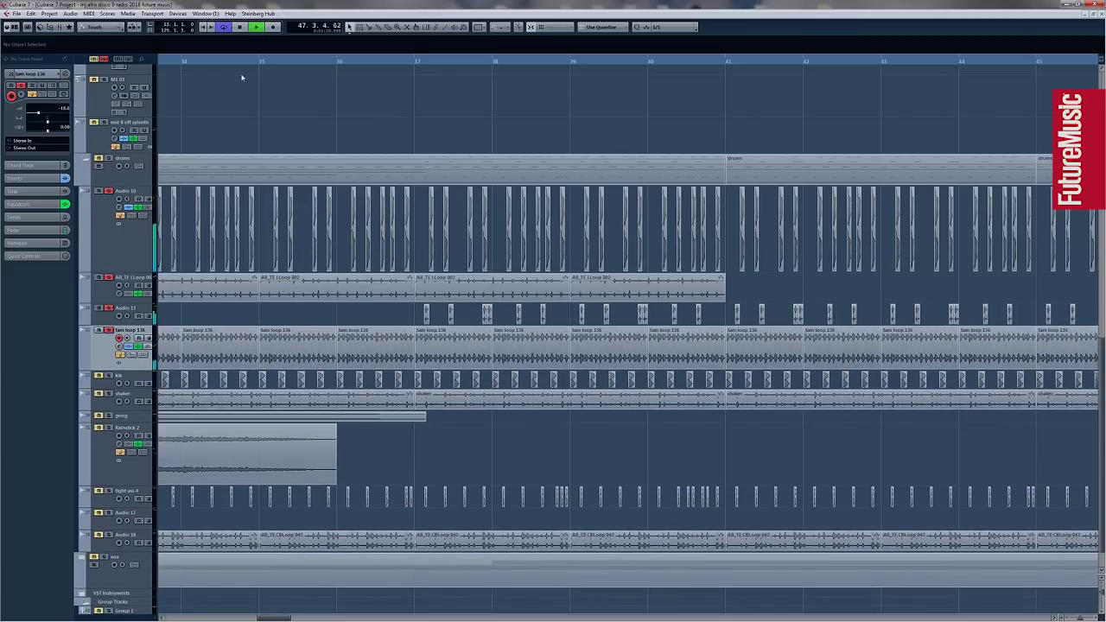
{"action": "scroll", "coordinate": [277, 67], "scroll_direction": "left", "scroll_amount": 3}
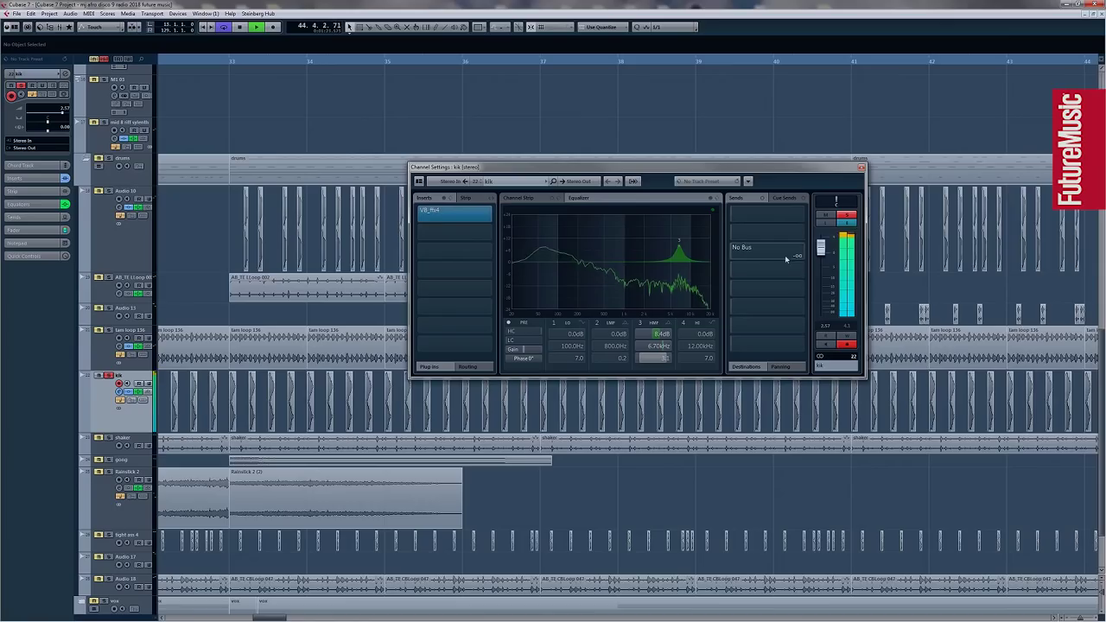
{"action": "left_click", "coordinate": [861, 167]}
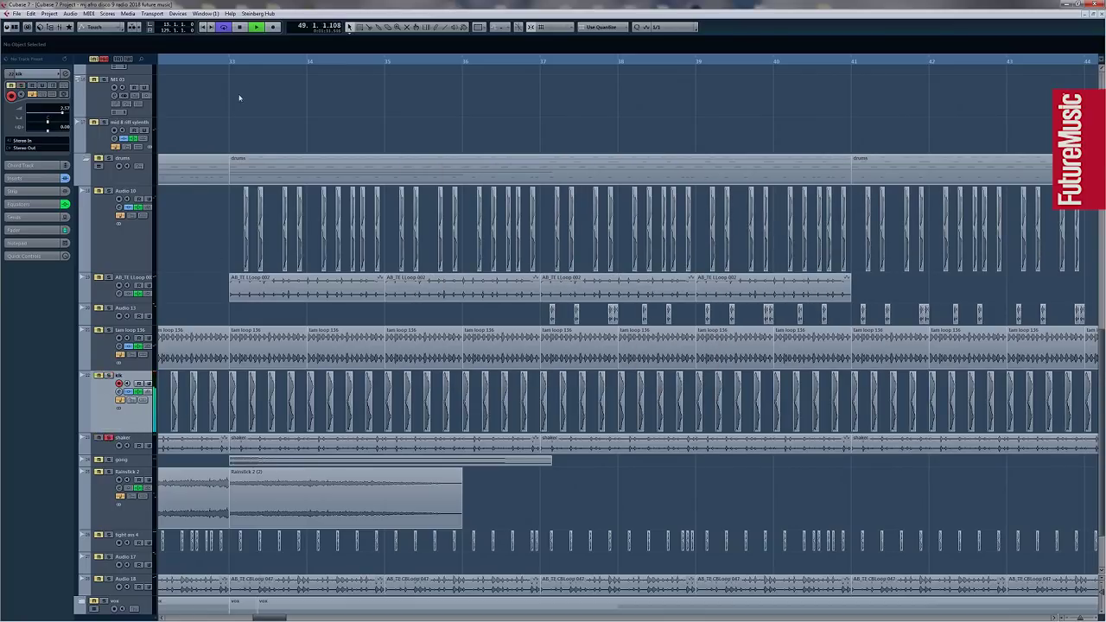
Audition the Rainstick 2 clips around bars 31 to 36 in solo, and add the tight ass 4 track from about bar 29.
{"action": "left_click", "coordinate": [1077, 616]}
{"action": "key", "text": "h"}
{"action": "key", "text": "h"}
{"action": "key", "text": "h"}
{"action": "key", "text": "h"}
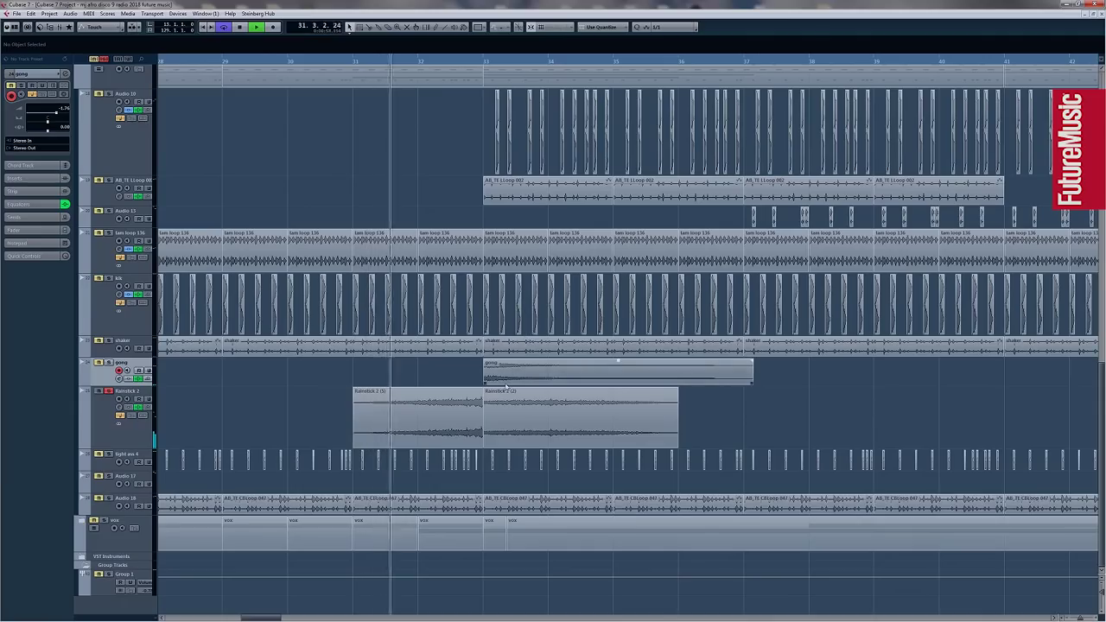
{"action": "left_click_drag", "start_coordinate": [354, 390], "coordinate": [443, 389]}
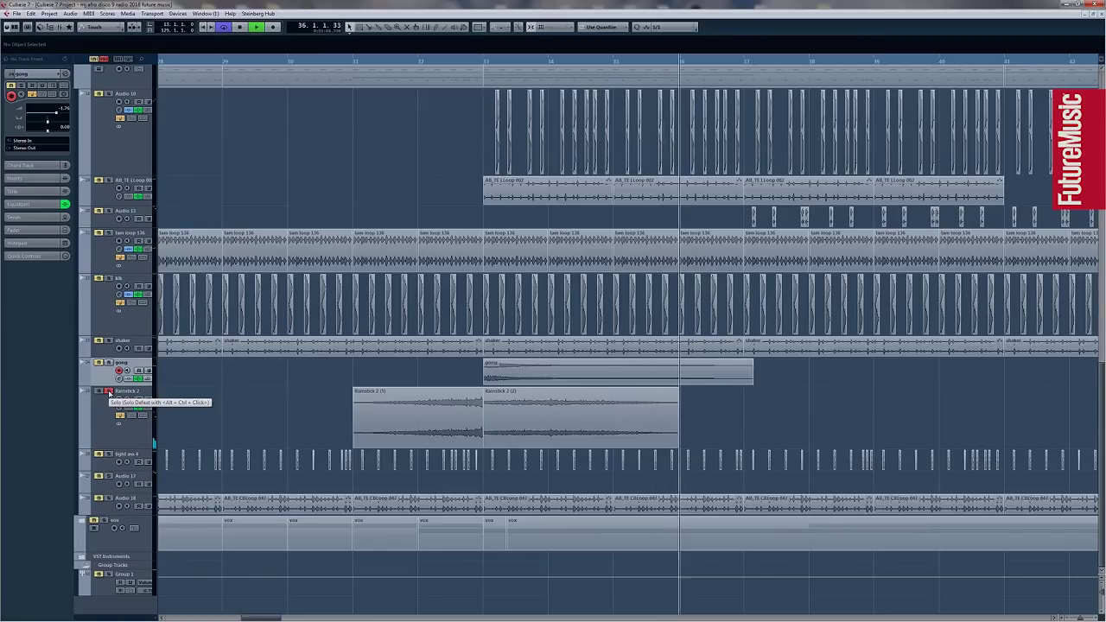
{"action": "left_click", "coordinate": [715, 466]}
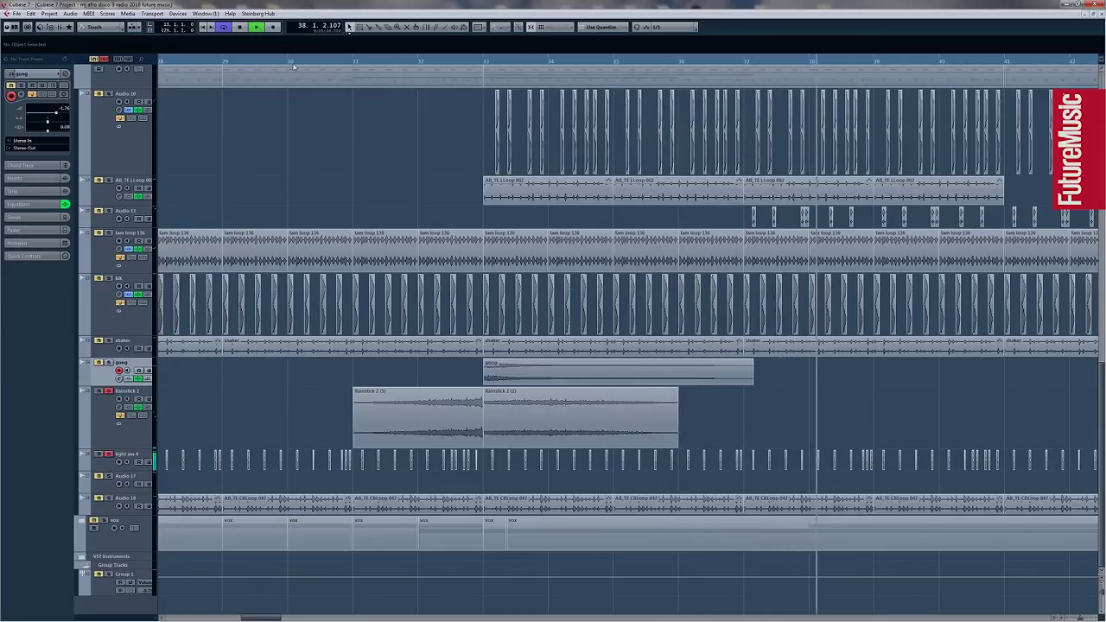
{"action": "mouse_move", "coordinate": [223, 65]}
{"action": "left_mouse_down"}
{"action": "mouse_move", "coordinate": [220, 93]}
{"action": "mouse_move", "coordinate": [221, 82]}
{"action": "left_mouse_up"}
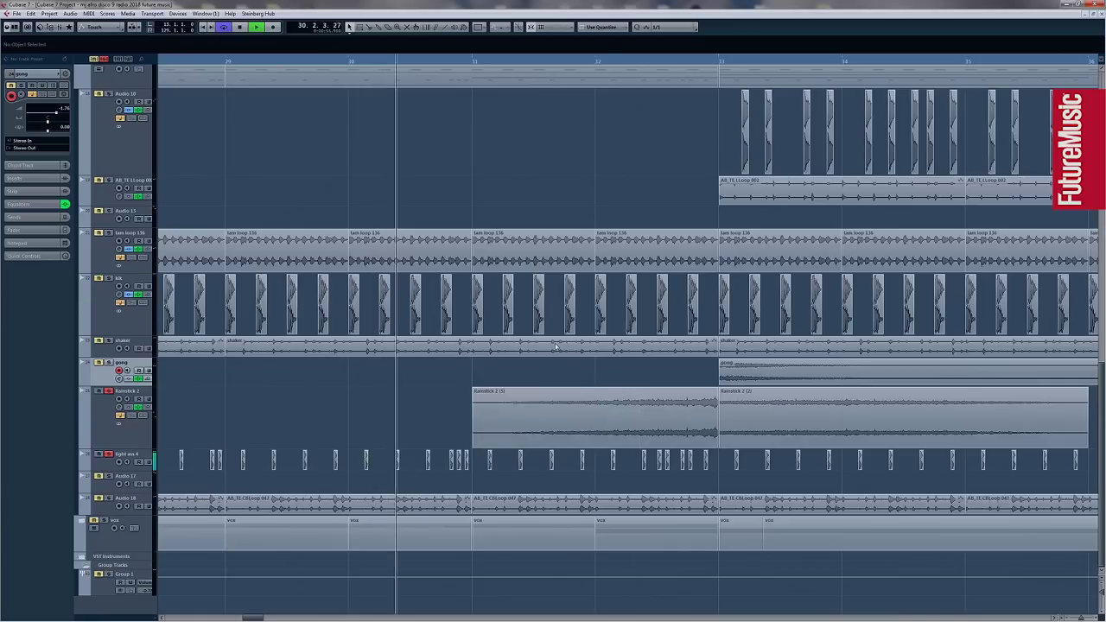
Play the soloed Audio 17 loops from bar 81 and check which melodic parts run alongside them.
{"action": "left_click_drag", "start_coordinate": [623, 59], "coordinate": [762, 43]}
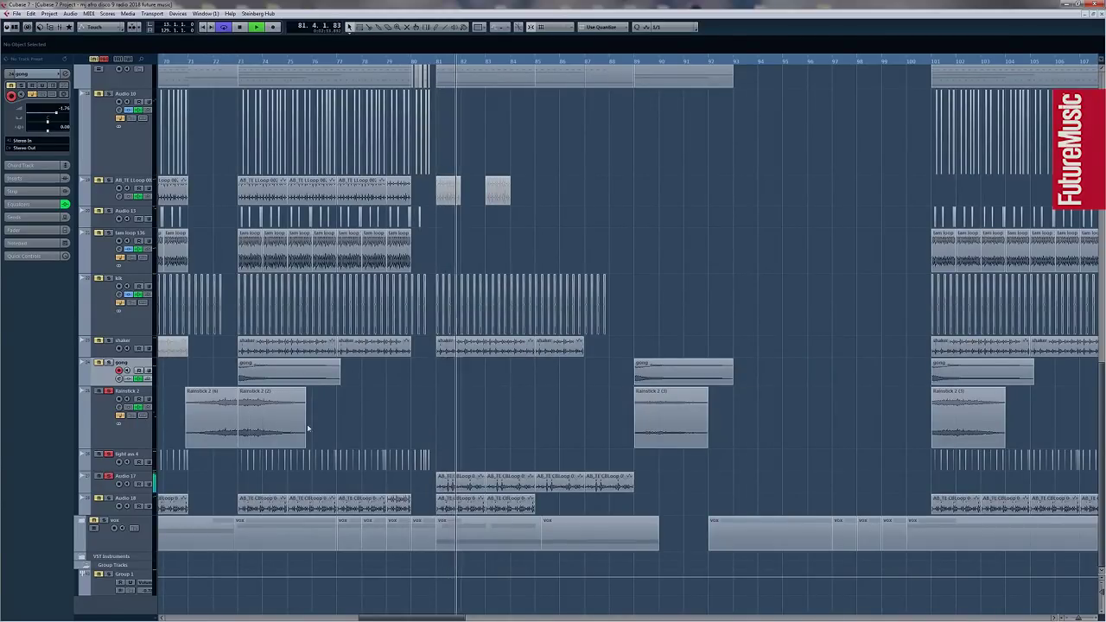
{"action": "scroll", "coordinate": [541, 445], "scroll_direction": "up", "scroll_amount": 6}
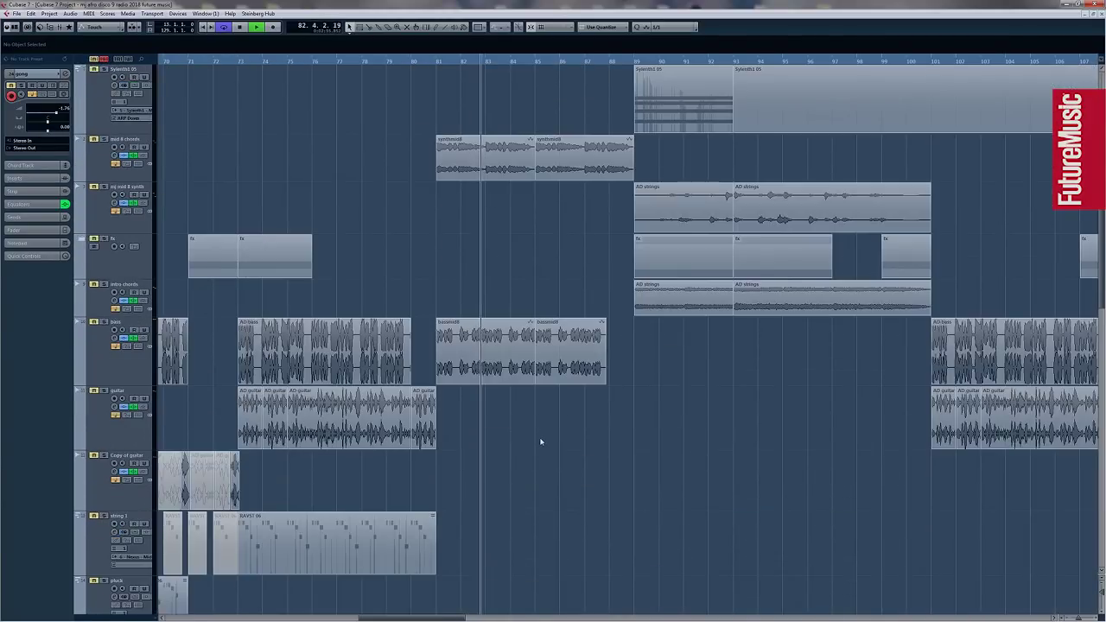
{"action": "scroll", "coordinate": [544, 444], "scroll_direction": "down", "scroll_amount": 8}
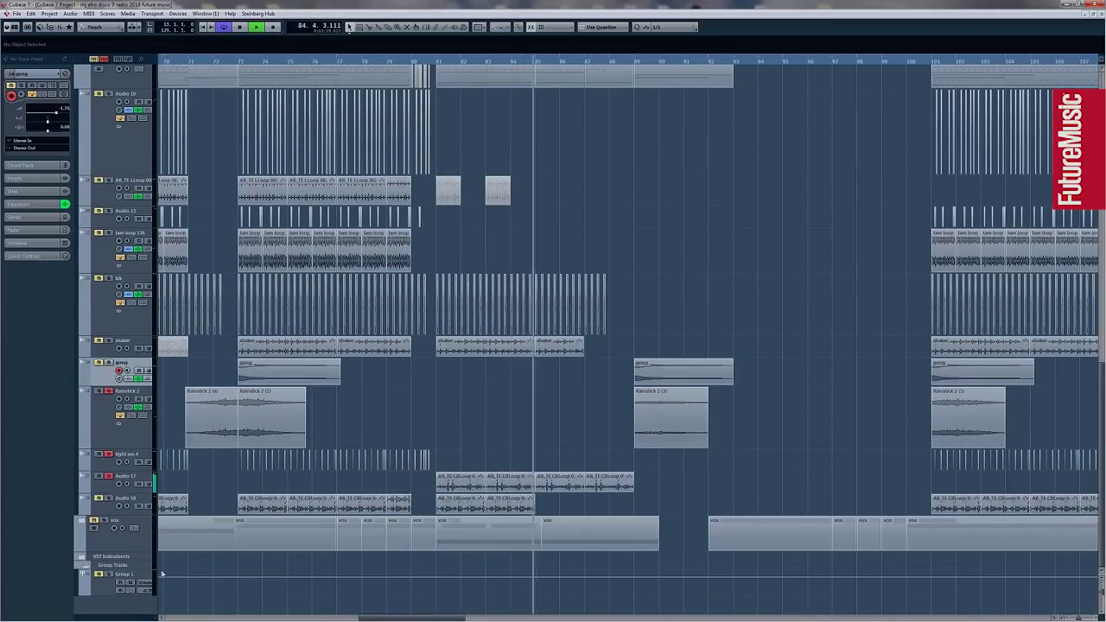
Play the whole drums group in solo around bars 39 to 45 and examine it against the string and pluck parts above.
{"action": "left_click_drag", "start_coordinate": [389, 618], "coordinate": [304, 620]}
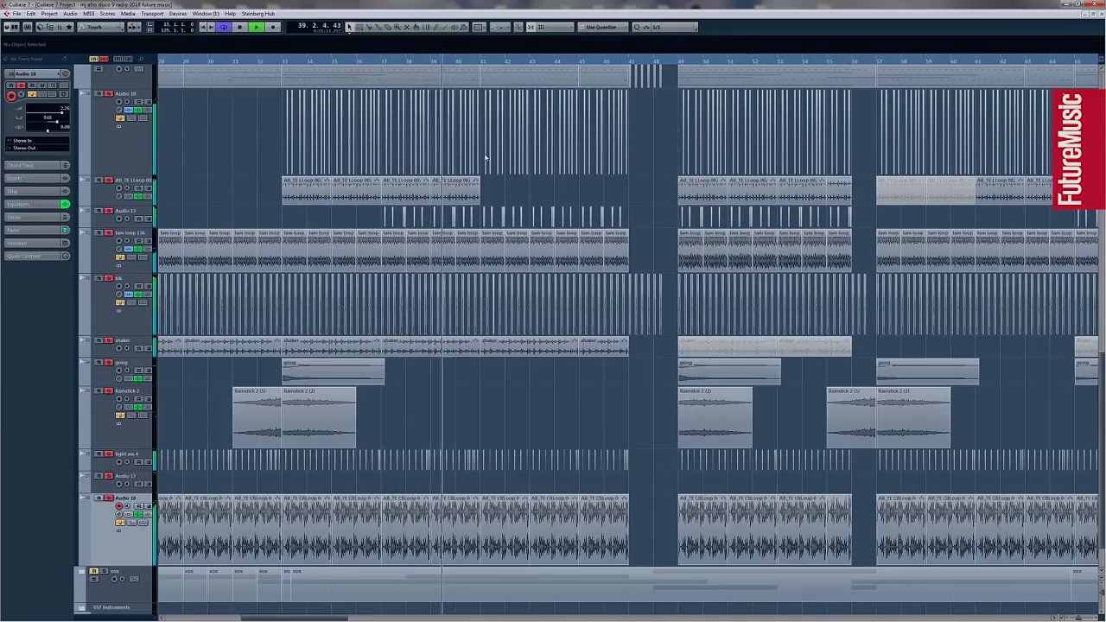
{"action": "scroll", "coordinate": [572, 159], "scroll_direction": "up", "scroll_amount": 5}
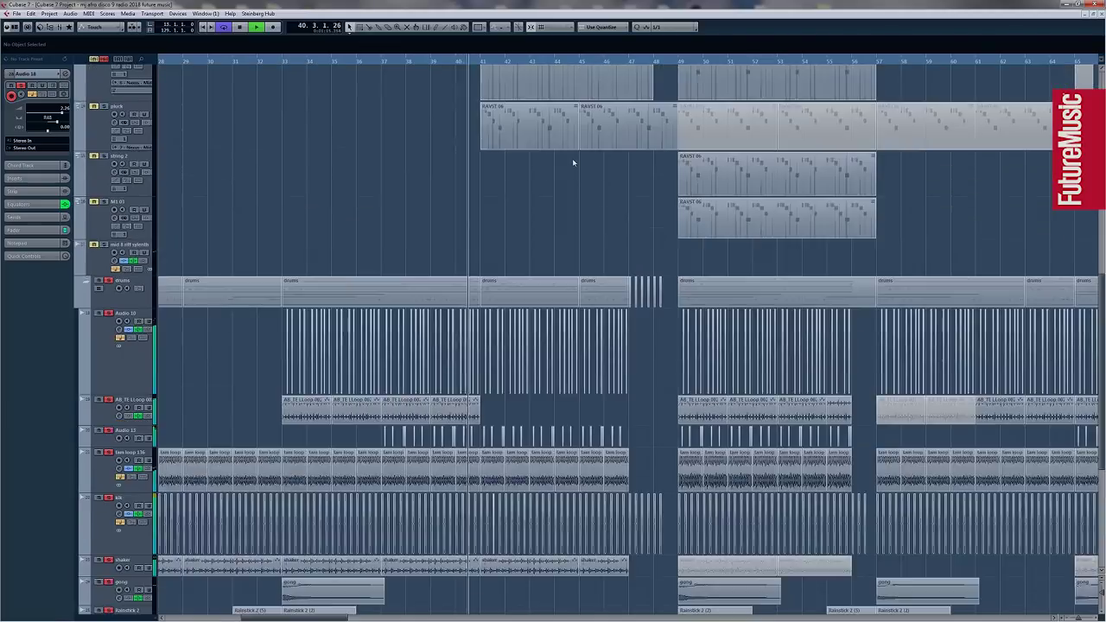
{"action": "scroll", "coordinate": [561, 172], "scroll_direction": "up", "scroll_amount": 3}
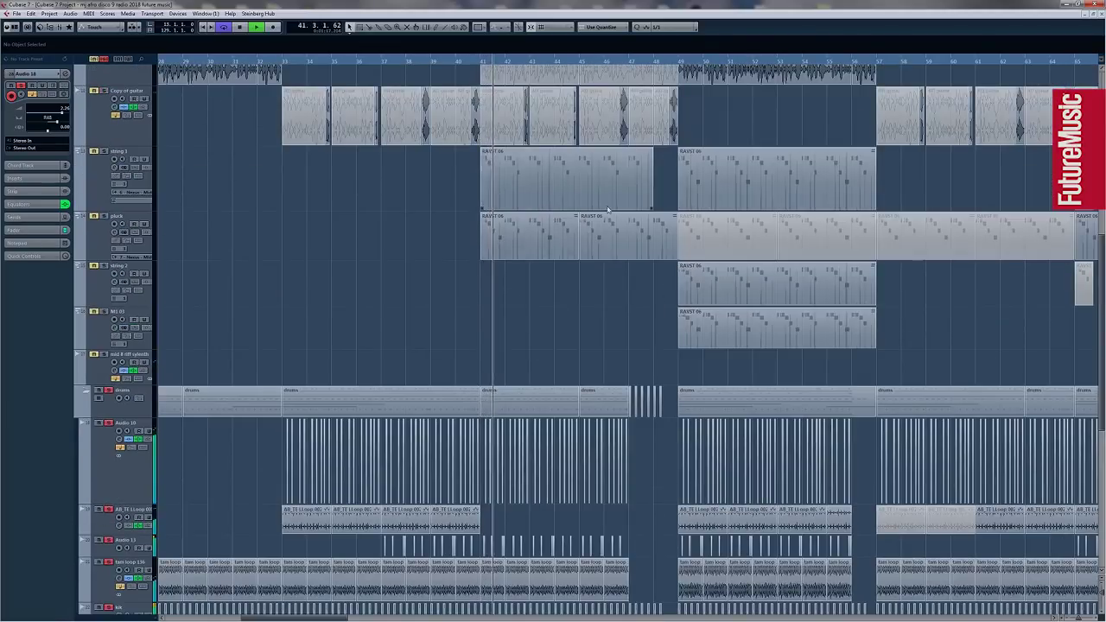
{"action": "scroll", "coordinate": [522, 282], "scroll_direction": "down", "scroll_amount": 5}
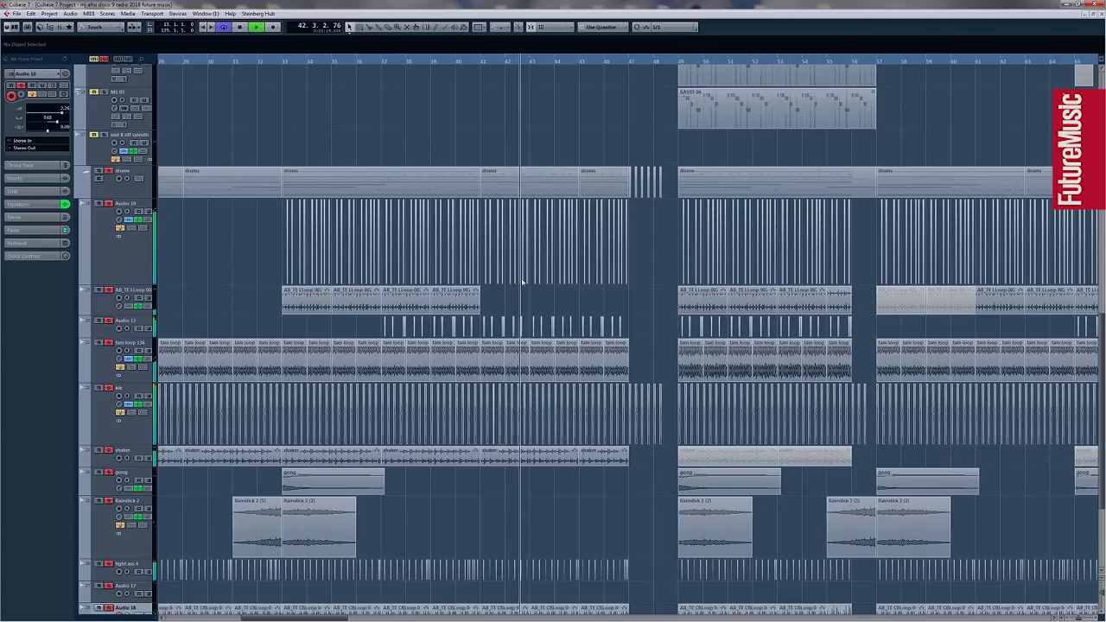
{"action": "scroll", "coordinate": [522, 282], "scroll_direction": "up", "scroll_amount": 5}
{"action": "scroll", "coordinate": [560, 284], "scroll_direction": "down", "scroll_amount": 5}
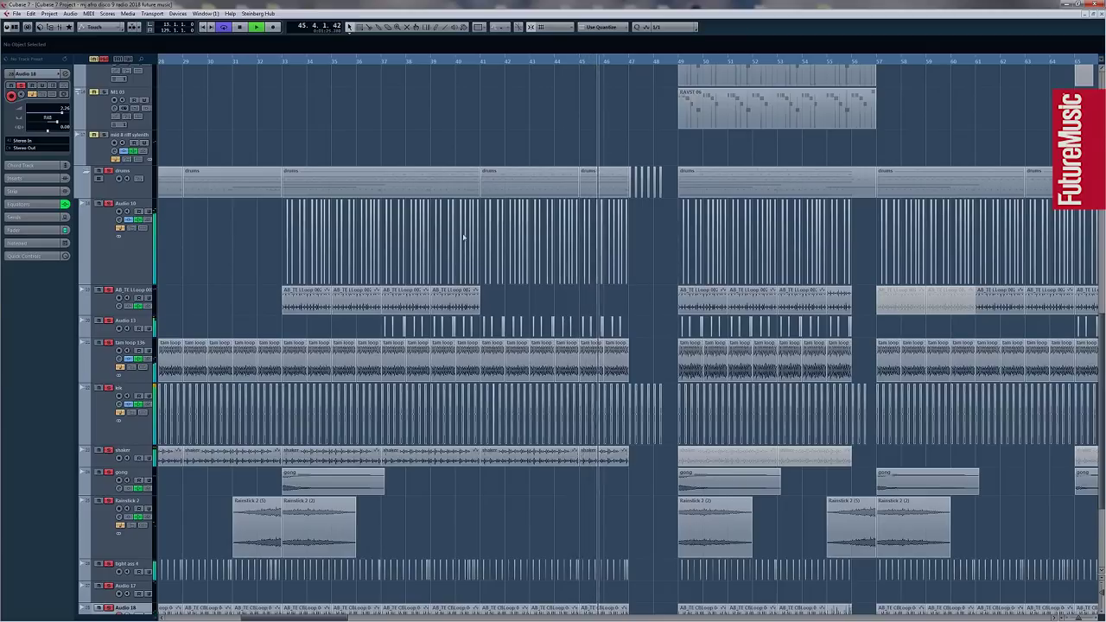
{"action": "left_click", "coordinate": [84, 172]}
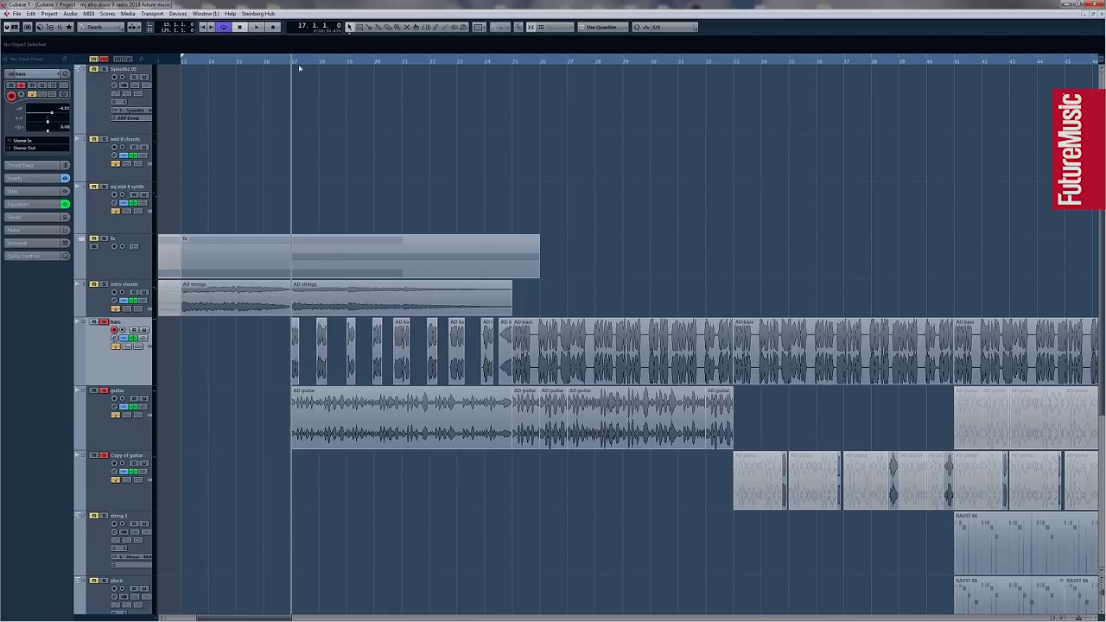
Play the soloed bass and guitar tracks from bar 17 and examine how their clips line up.
{"action": "left_click_drag", "start_coordinate": [293, 65], "coordinate": [282, 99]}
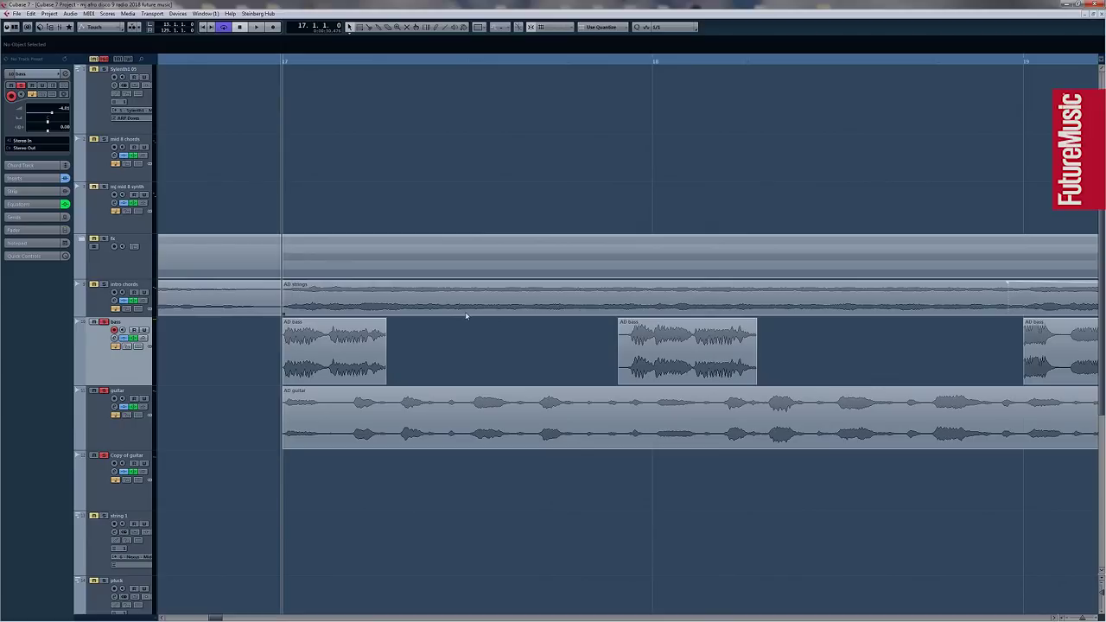
{"action": "key", "text": "space"}
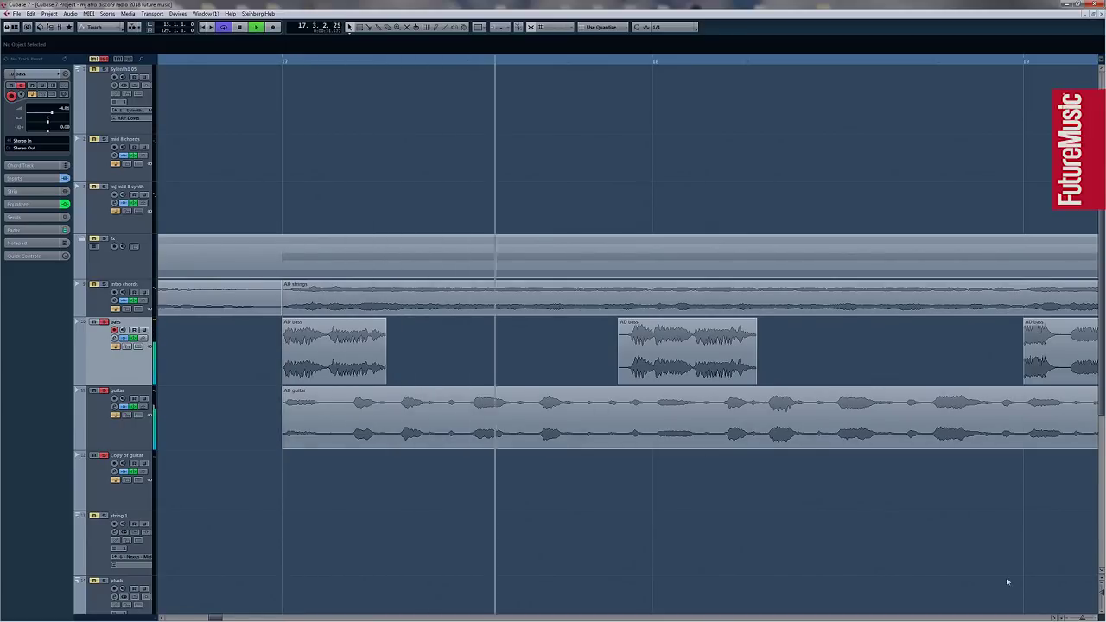
{"action": "left_click", "coordinate": [1084, 614]}
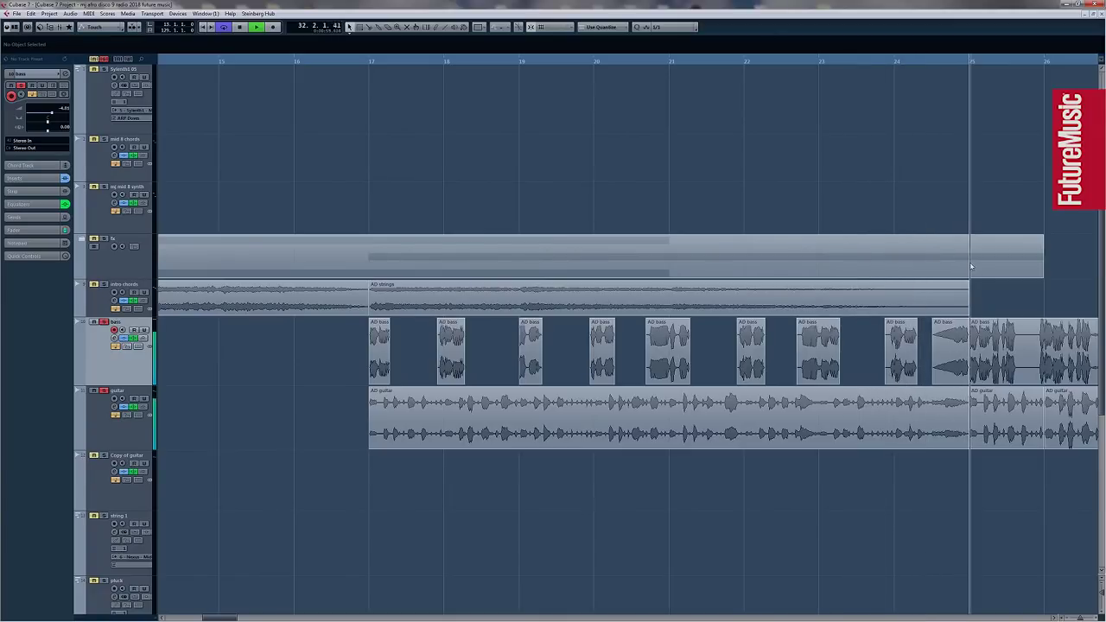
{"action": "left_click", "coordinate": [340, 342]}
{"action": "scroll", "coordinate": [339, 342], "scroll_direction": "down", "scroll_amount": 3}
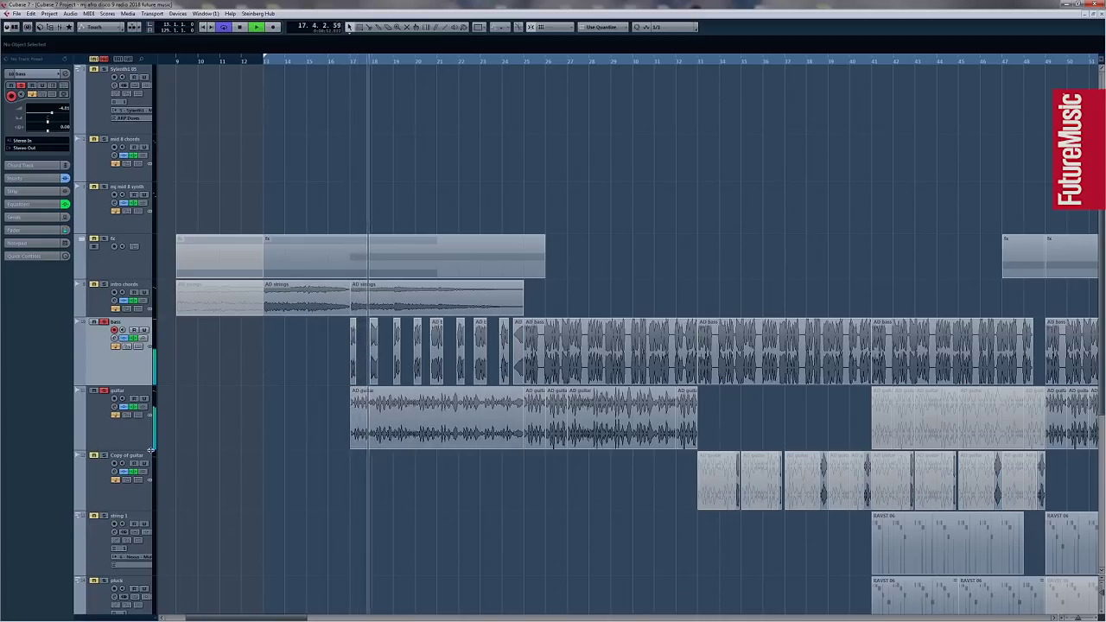
Enlarge the guitar track and turn off solo on it.
{"action": "left_click_drag", "start_coordinate": [152, 450], "coordinate": [151, 473]}
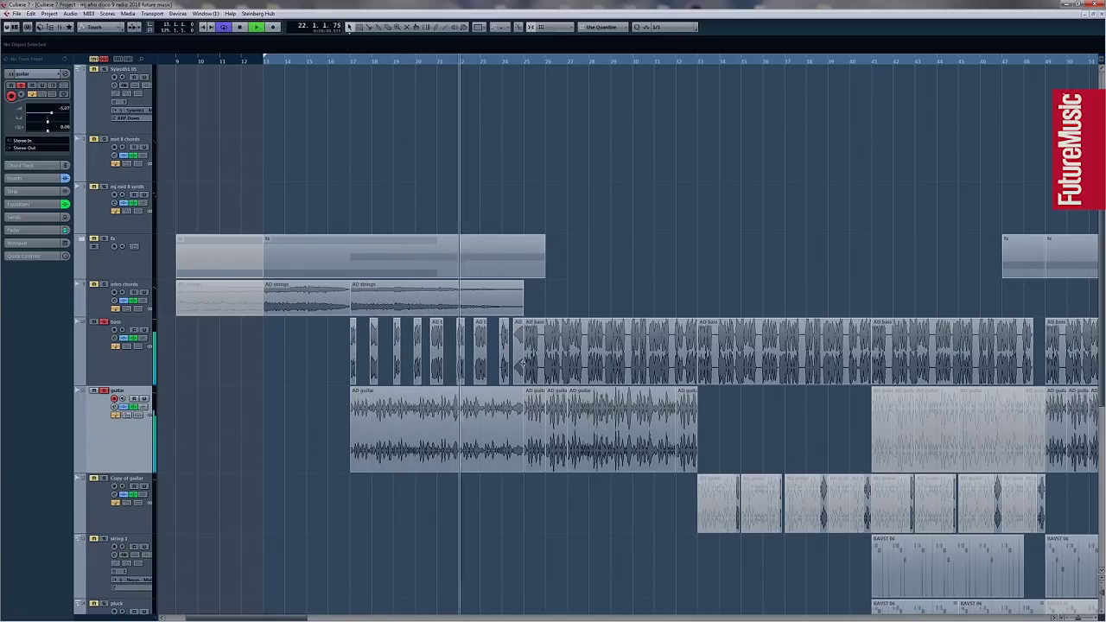
{"action": "left_click", "coordinate": [103, 393]}
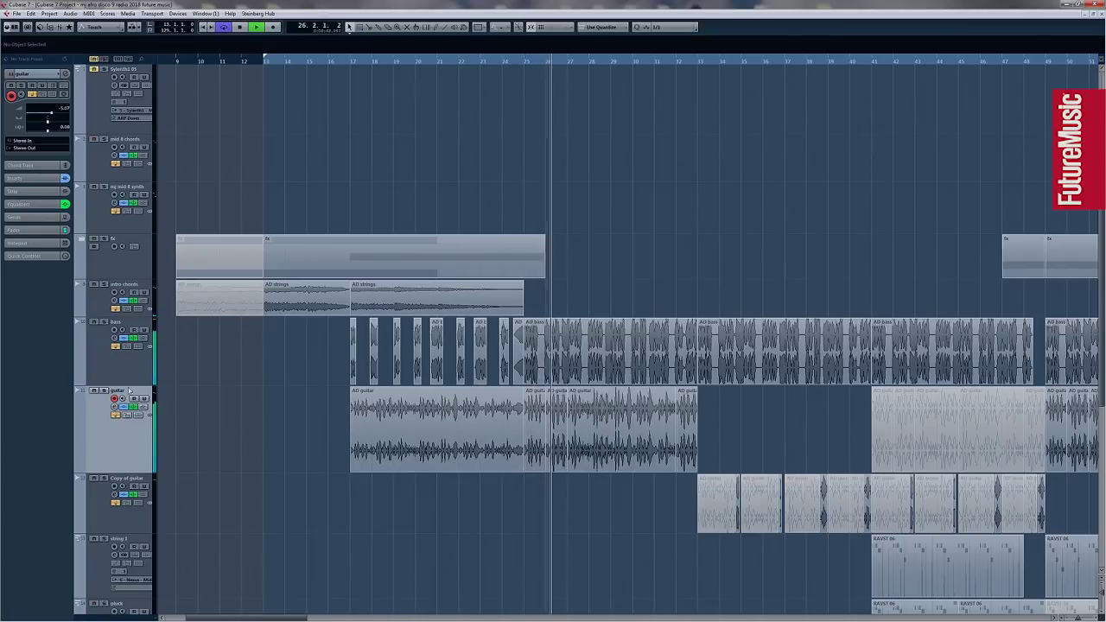
Play from bar 33 and examine the StereoDelay and Doubler2 Stereo inserts on the Copy of guitar track.
{"action": "left_click", "coordinate": [700, 63]}
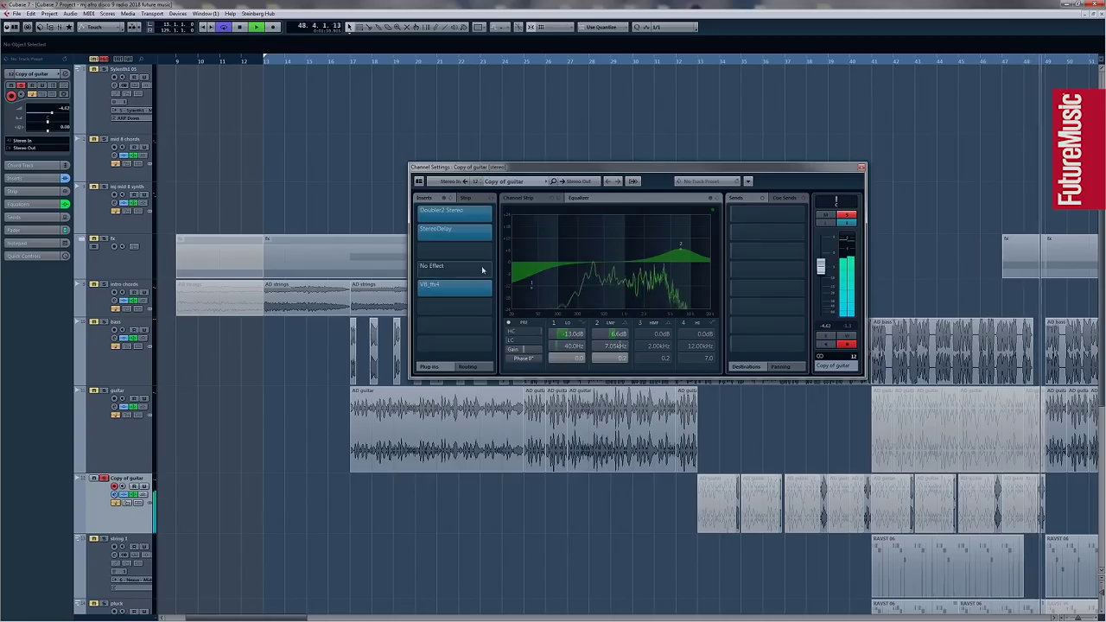
{"action": "left_click", "coordinate": [432, 229]}
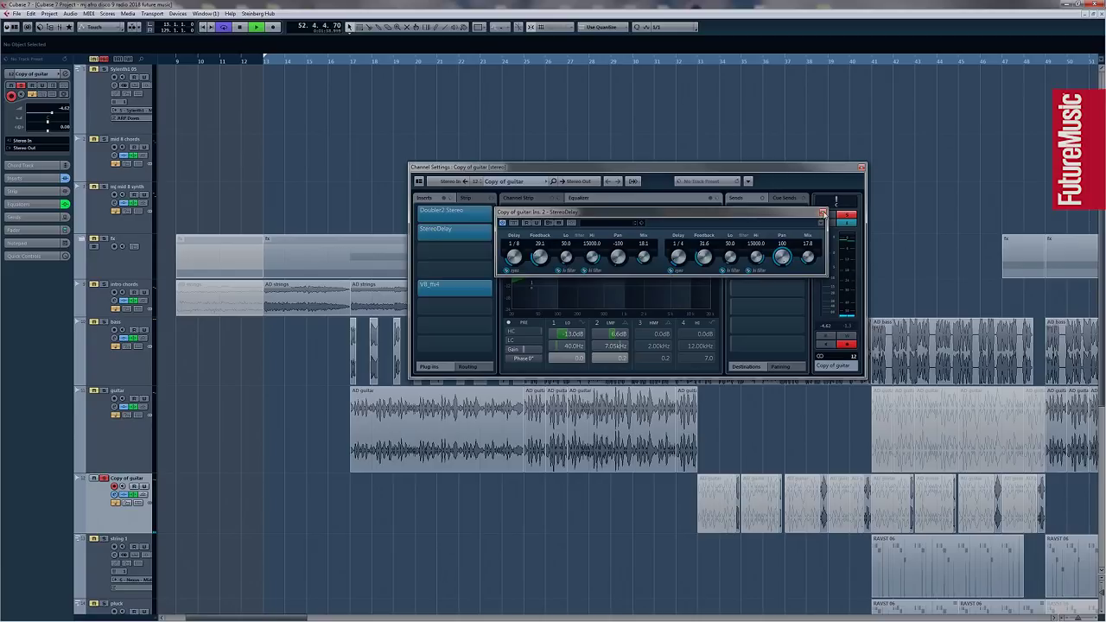
{"action": "left_click", "coordinate": [822, 212]}
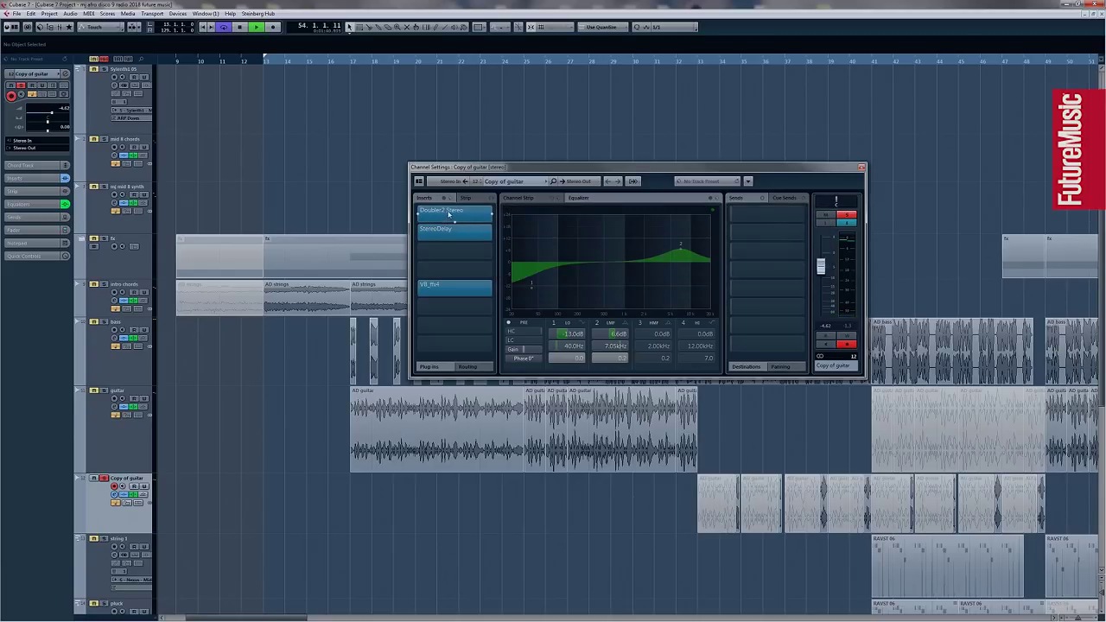
{"action": "left_click", "coordinate": [464, 212]}
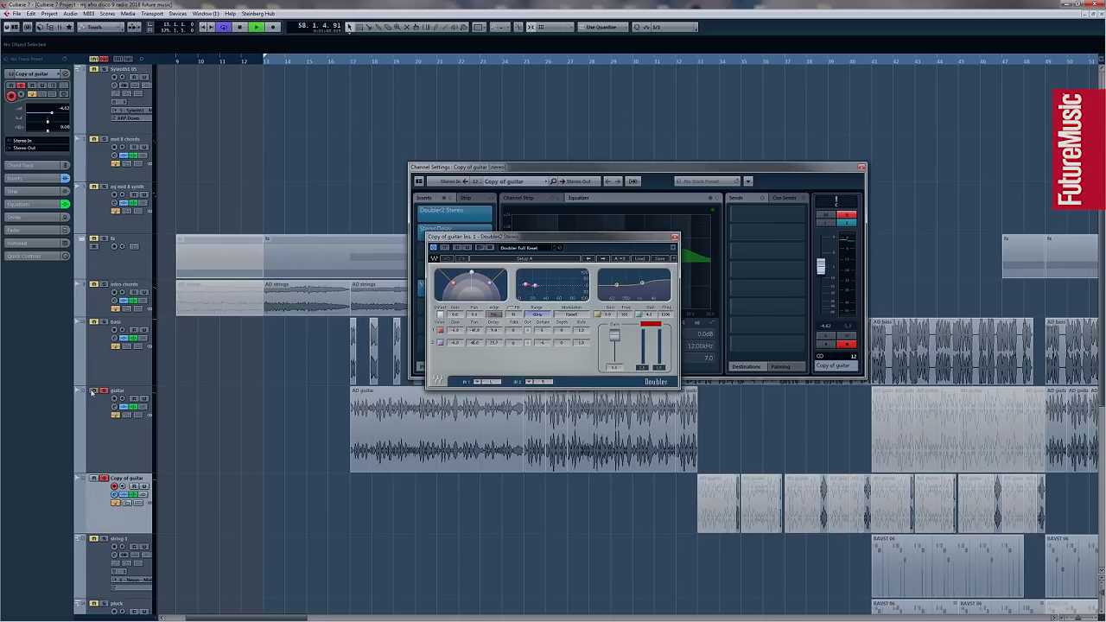
Bring up the channel settings of the guitar track and of the bass track.
{"action": "left_click", "coordinate": [101, 429]}
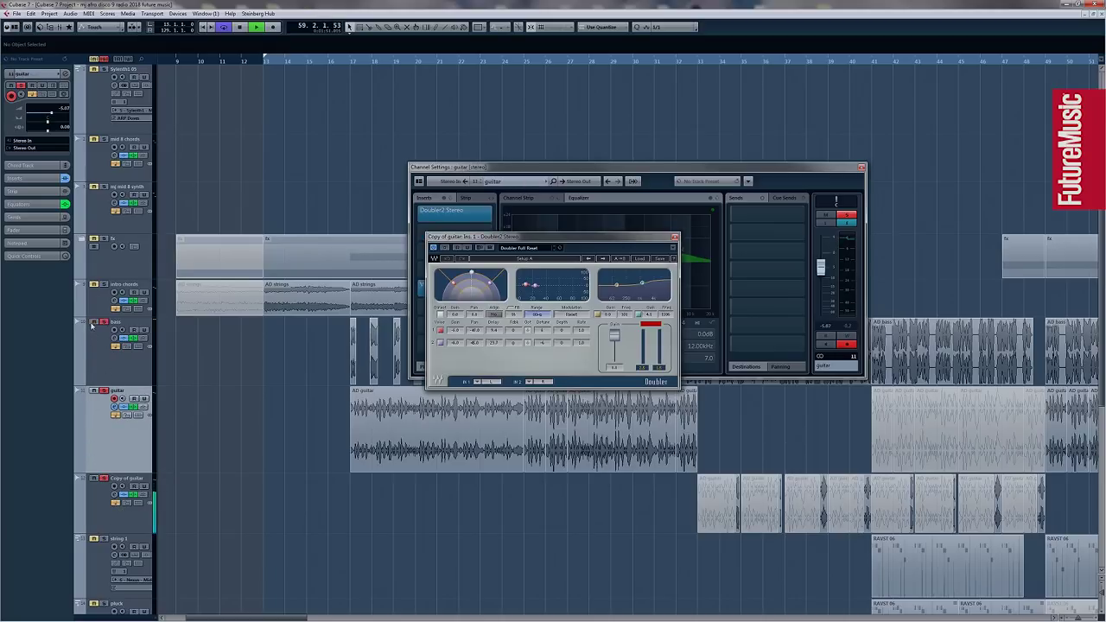
{"action": "left_click", "coordinate": [101, 352]}
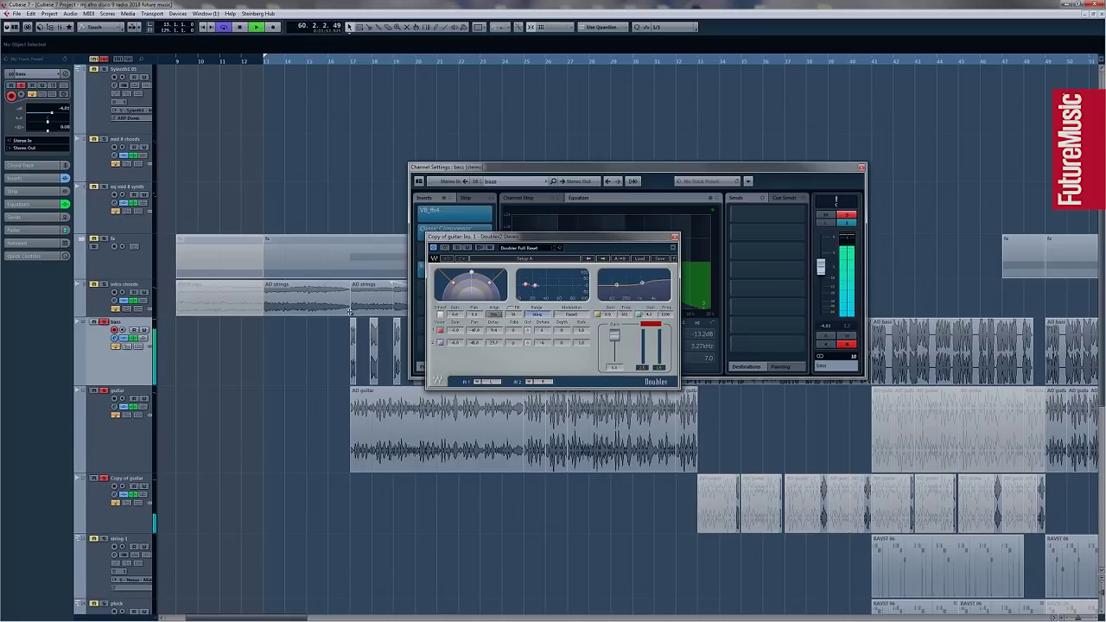
Turn off solo on all tracks to compare the bass and guitar equalisers, clearing away the Doubler2 Stereo window.
{"action": "left_click_drag", "start_coordinate": [483, 237], "coordinate": [452, 351]}
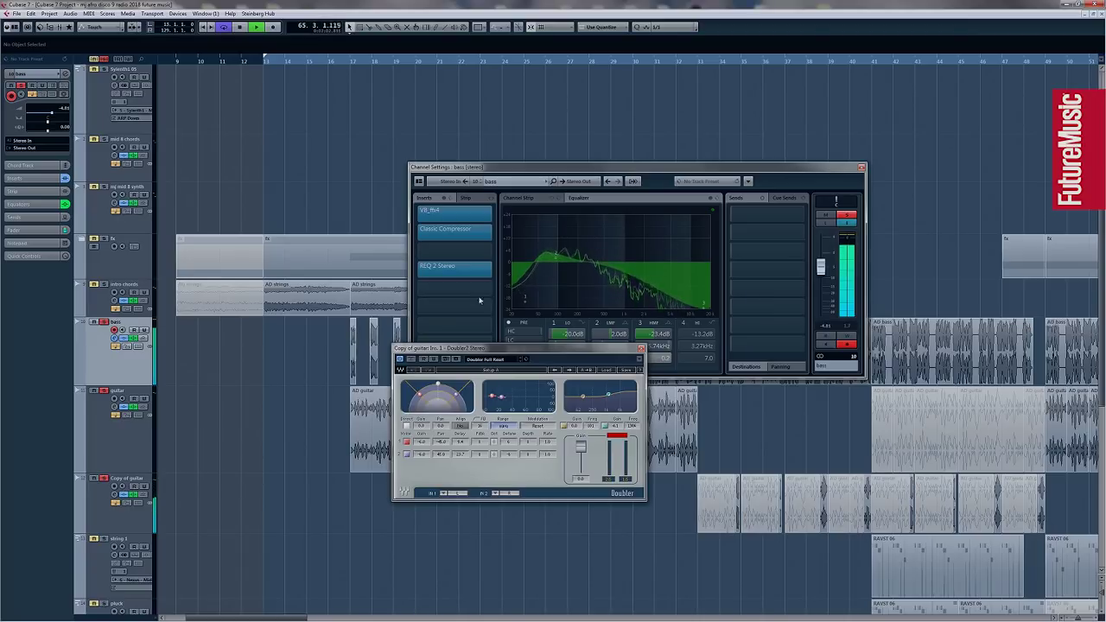
{"action": "left_click", "coordinate": [105, 61]}
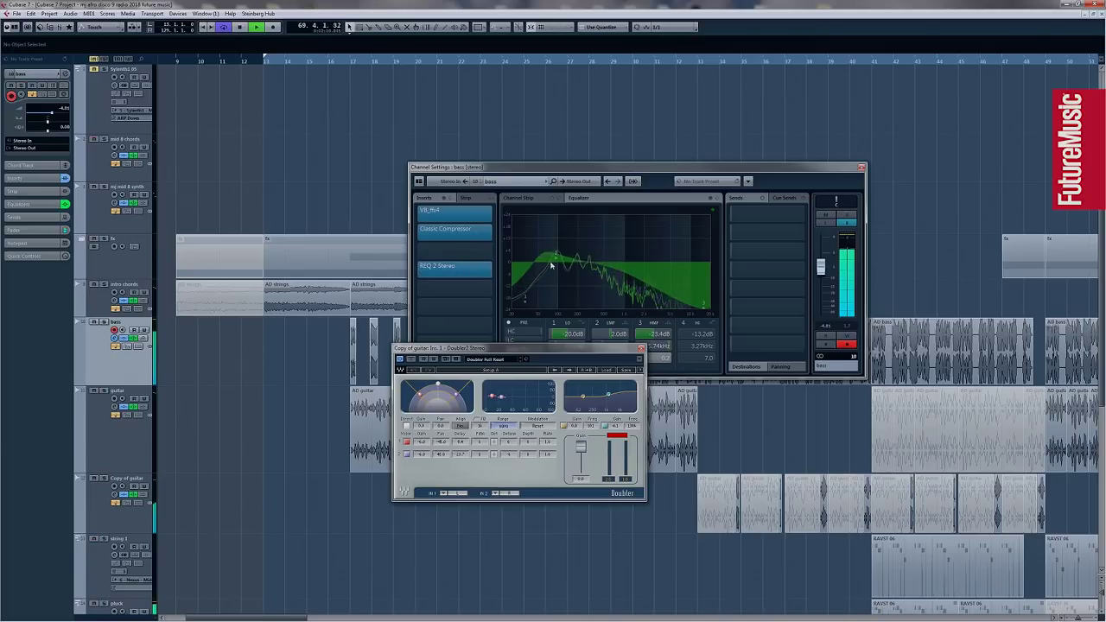
{"action": "left_click", "coordinate": [106, 419]}
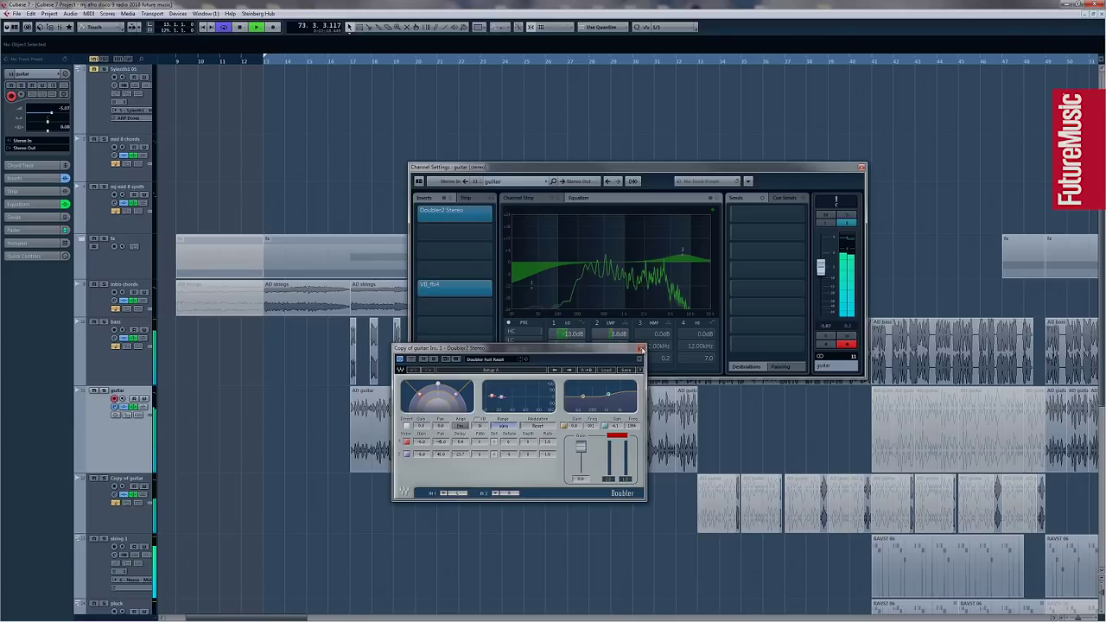
{"action": "left_click", "coordinate": [640, 348]}
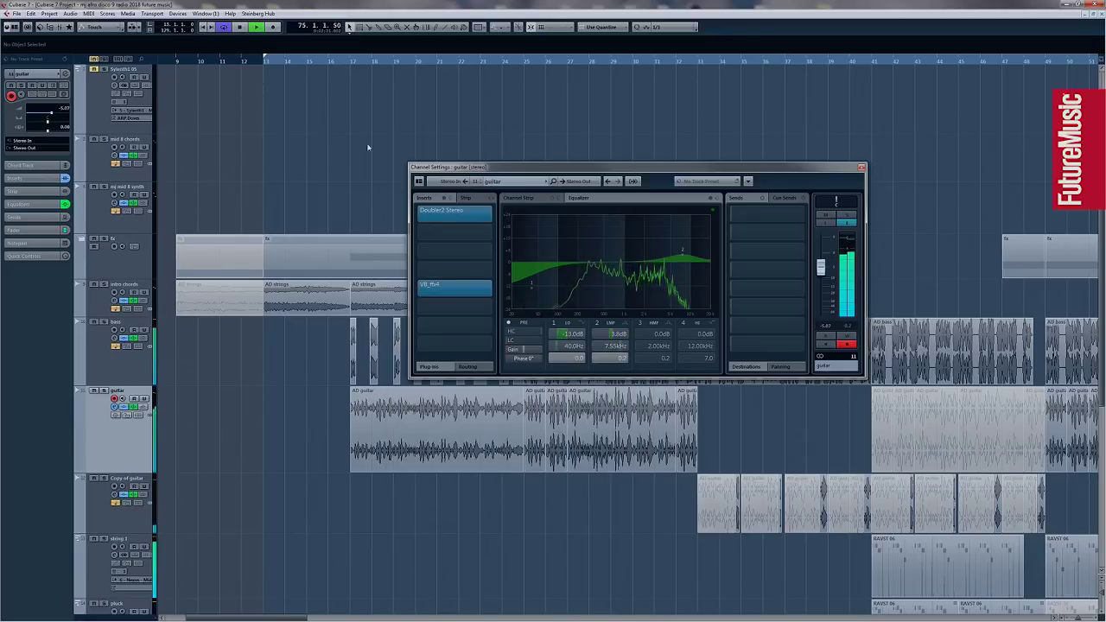
{"action": "key", "text": "space"}
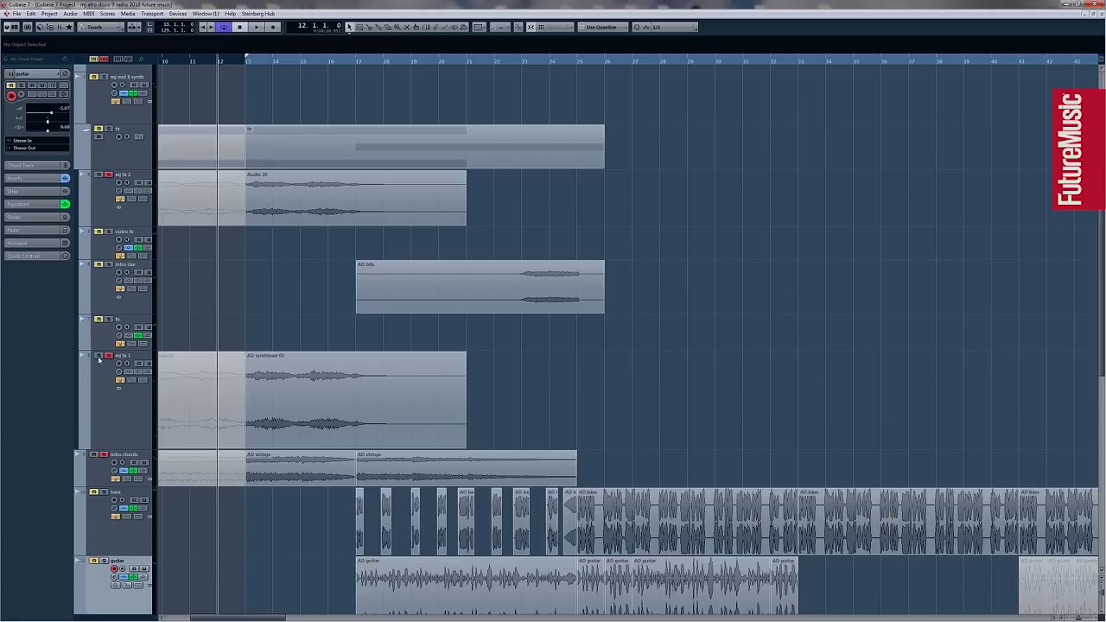
Play the soloed intro chords from bar 12 and the soloed mj fx 1 and mj fx 2 tracks from about bar 13.
{"action": "key", "text": "space"}
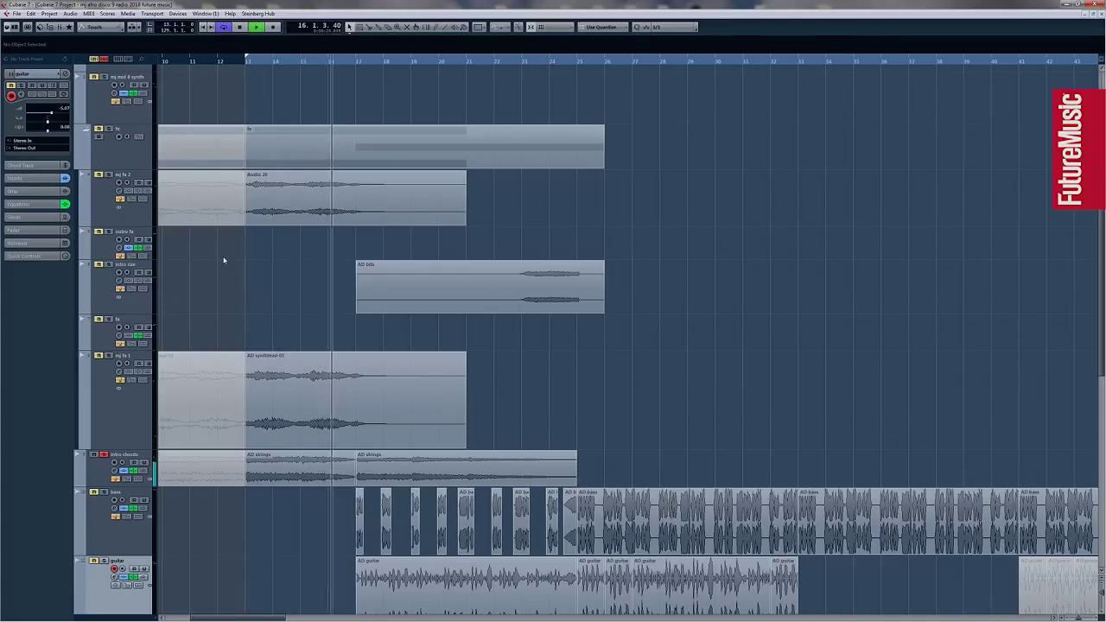
{"action": "key", "text": "space"}
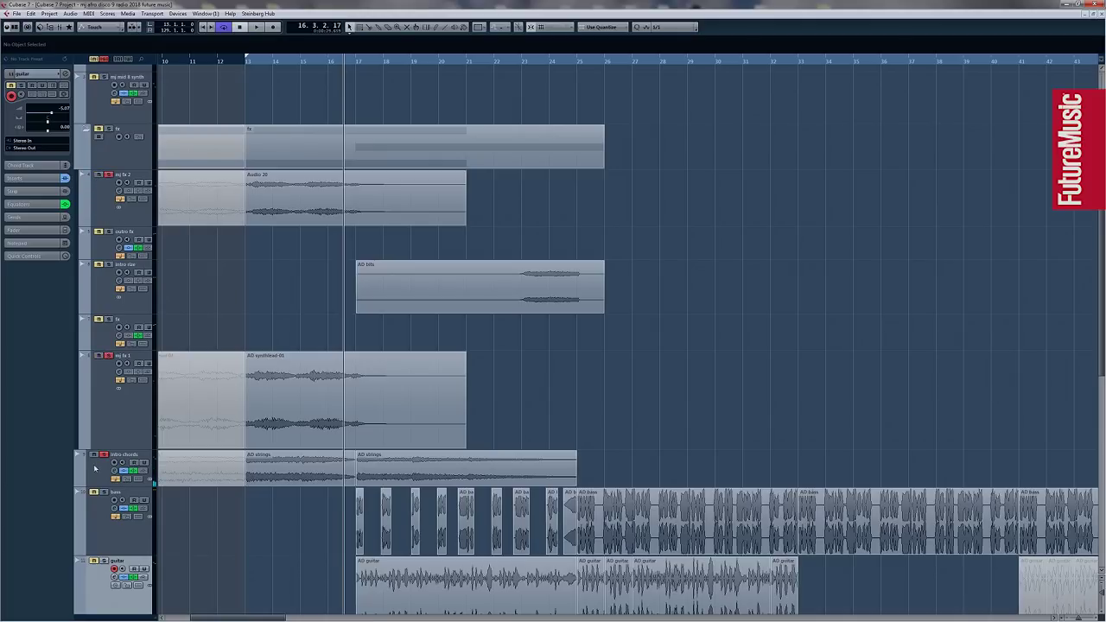
{"action": "left_click", "coordinate": [249, 419]}
{"action": "key", "text": "space"}
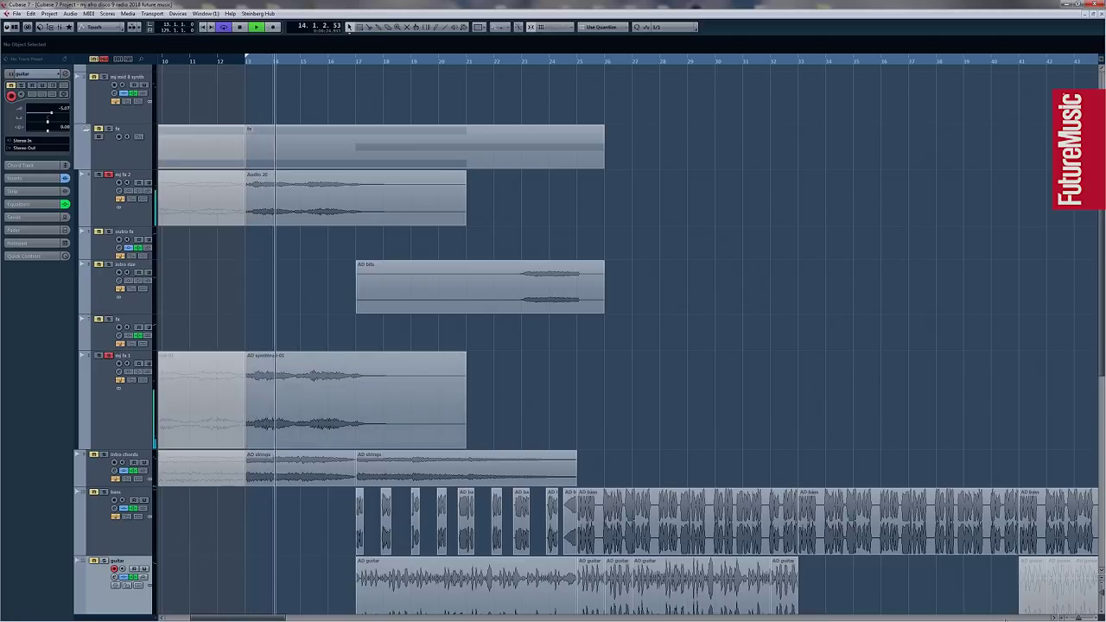
{"action": "left_click", "coordinate": [1078, 617]}
{"action": "key", "text": "space"}
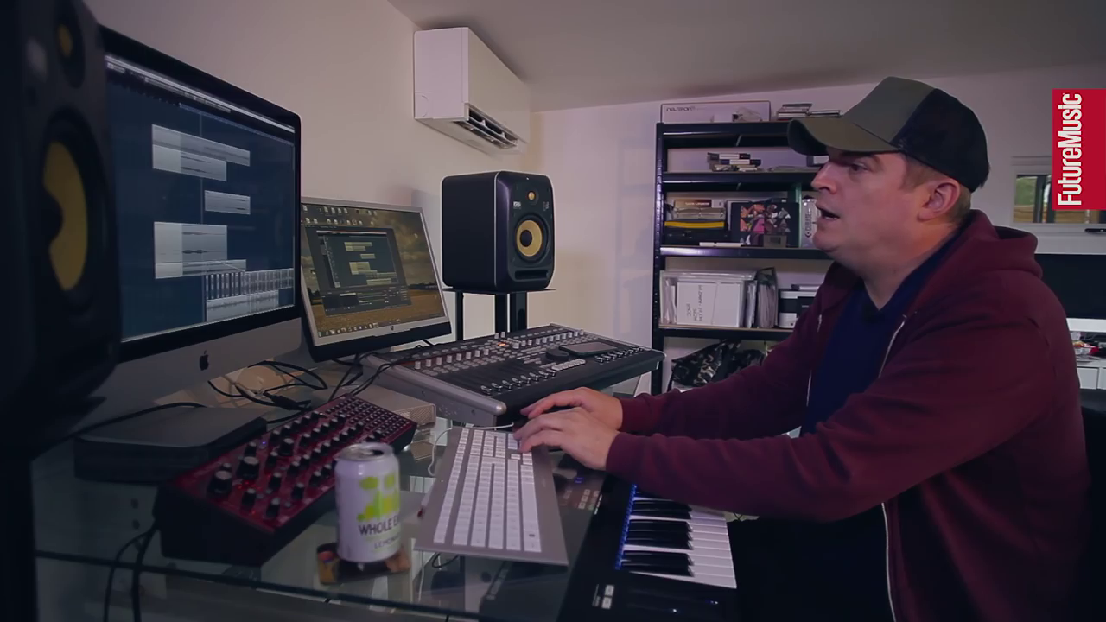
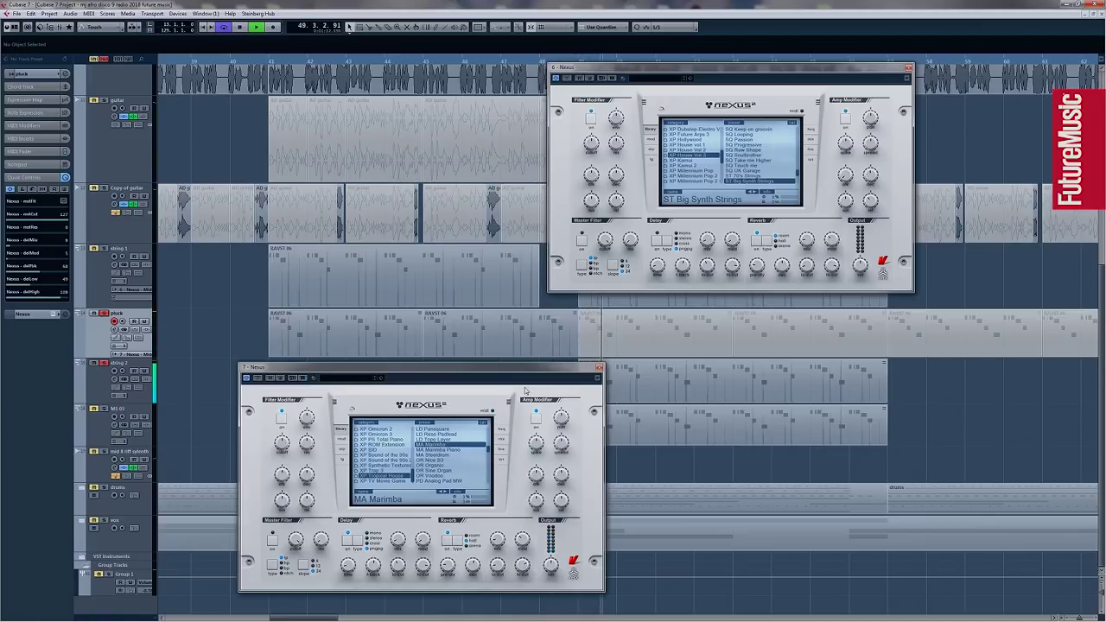
Close both Nexus instrument windows and play the soloed string and pluck tracks from bar 49.
{"action": "left_click", "coordinate": [601, 369]}
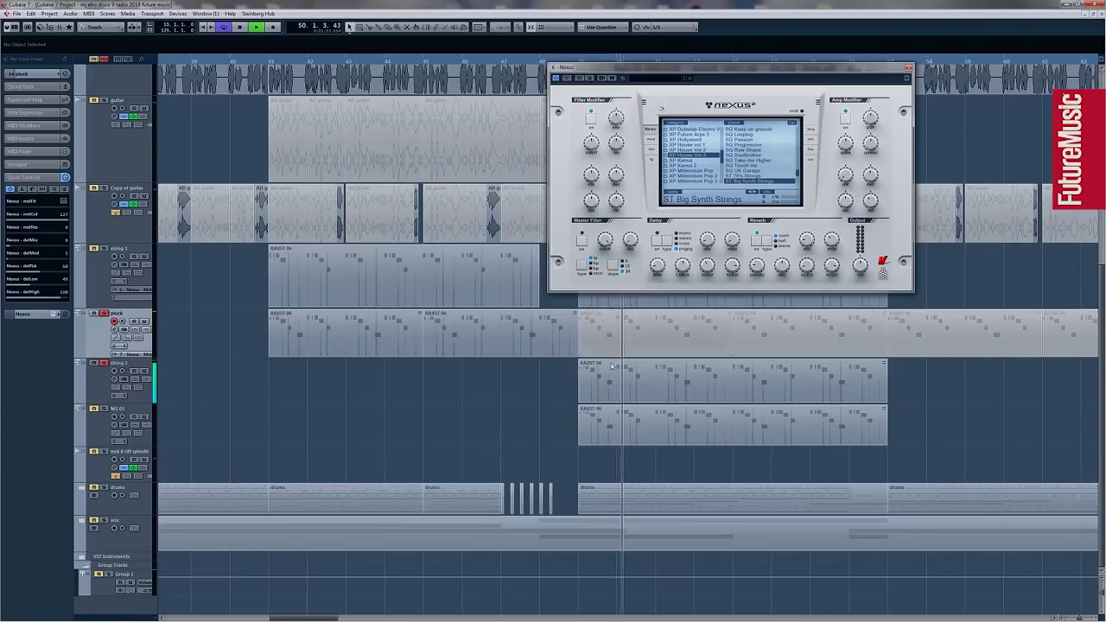
{"action": "left_click", "coordinate": [908, 68]}
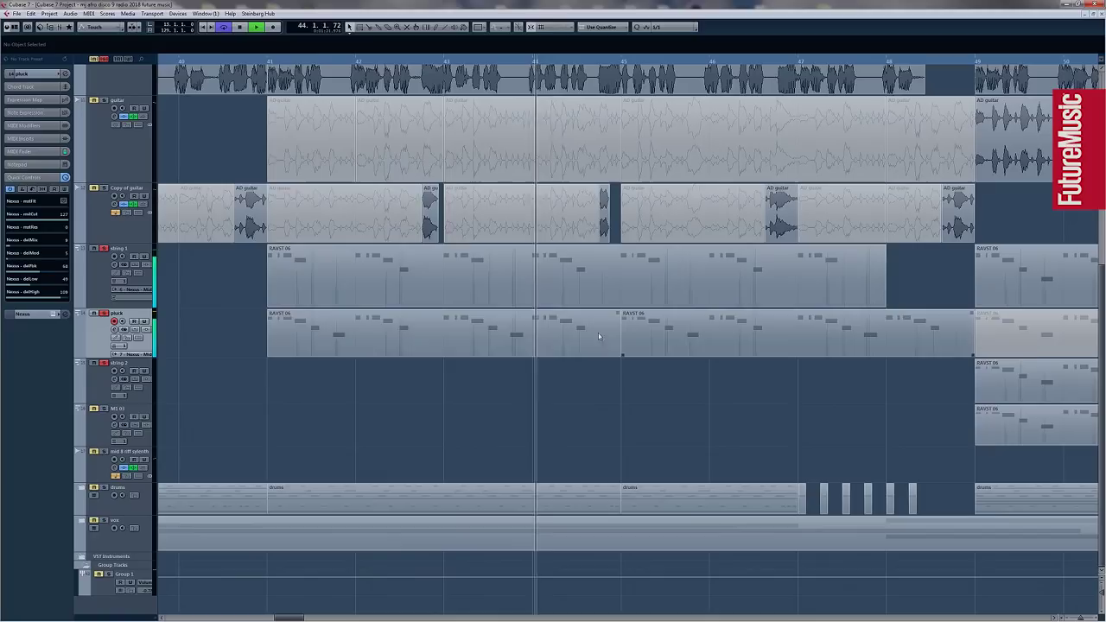
{"action": "left_click", "coordinate": [975, 52]}
{"action": "key", "text": "g"}
{"action": "key", "text": "g"}
{"action": "key", "text": "g"}
{"action": "key", "text": "g"}
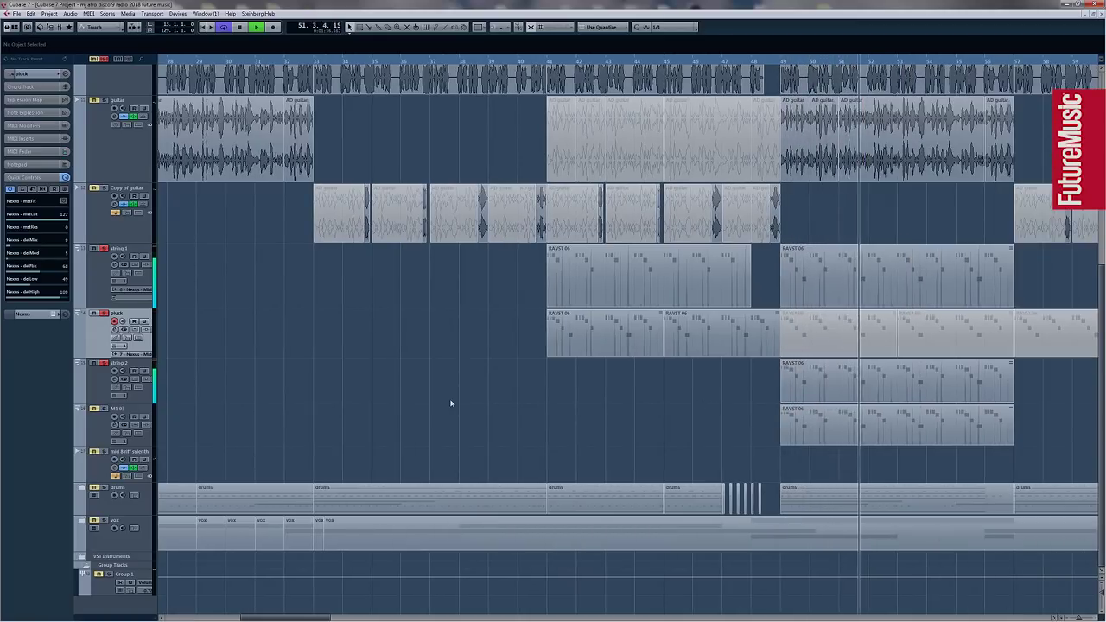
Solo the M1 03 track and examine its M1 instrument with the FilmScore combi and its channel settings.
{"action": "left_click", "coordinate": [112, 418]}
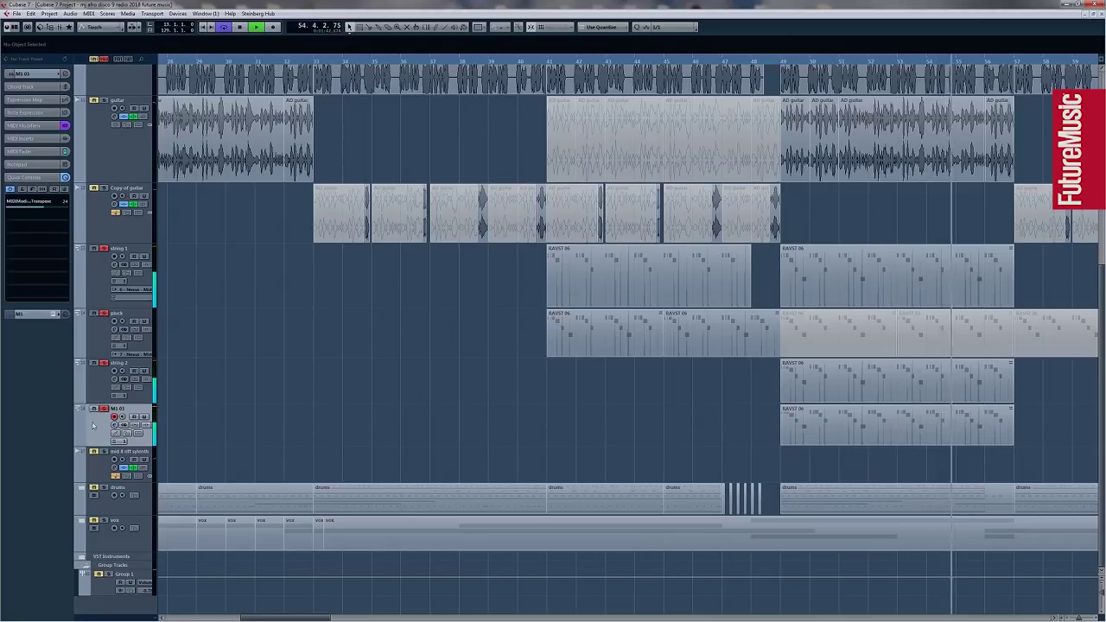
{"action": "left_click", "coordinate": [58, 314]}
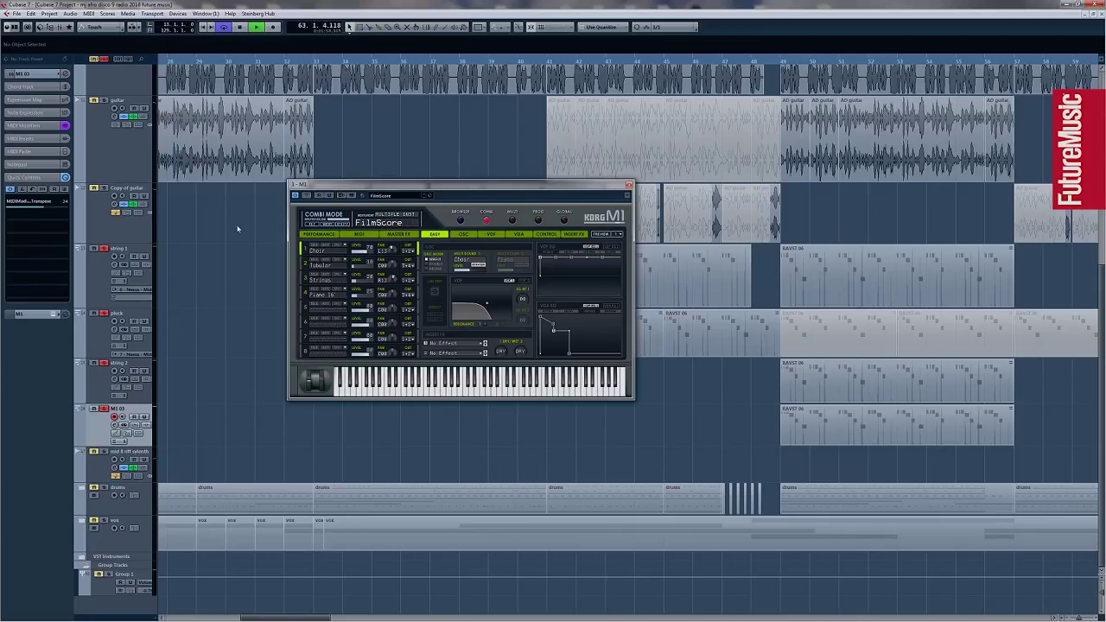
{"action": "left_click", "coordinate": [68, 315]}
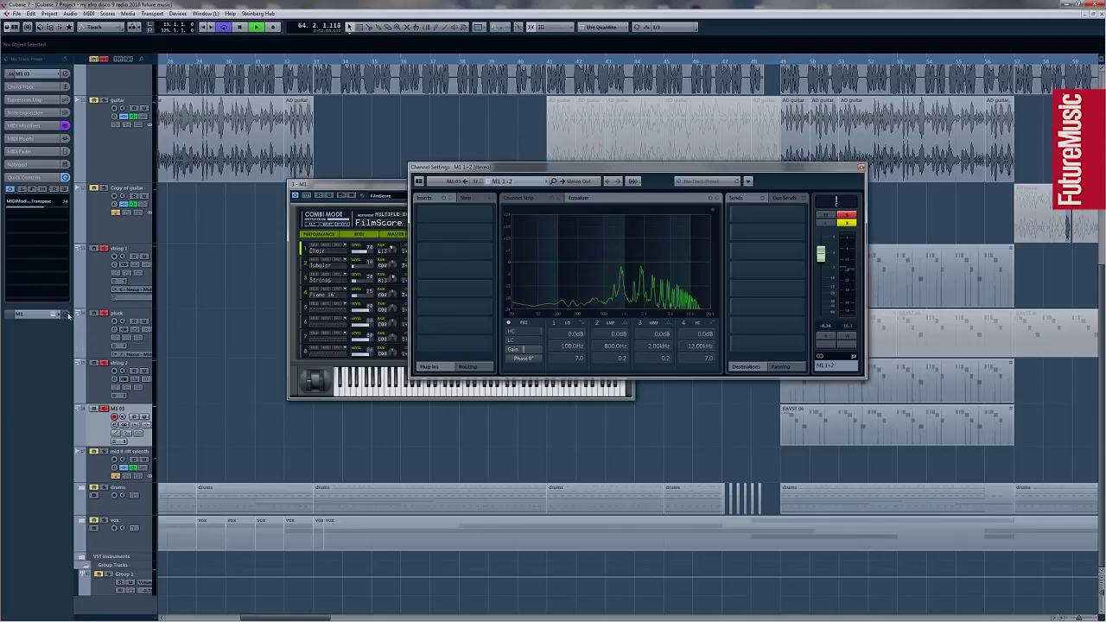
{"action": "left_click", "coordinate": [69, 315]}
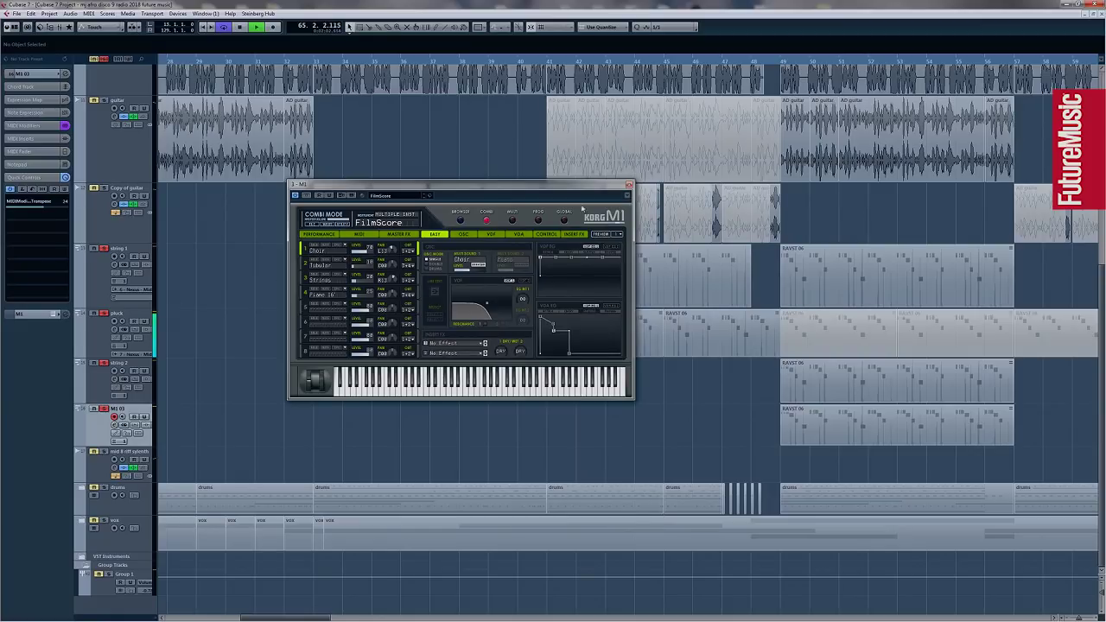
{"action": "left_click", "coordinate": [629, 185]}
Turn off solo on all tracks and play the full arrangement around bar 46 and from about bar 80.
{"action": "left_click_drag", "start_coordinate": [558, 64], "coordinate": [435, 29]}
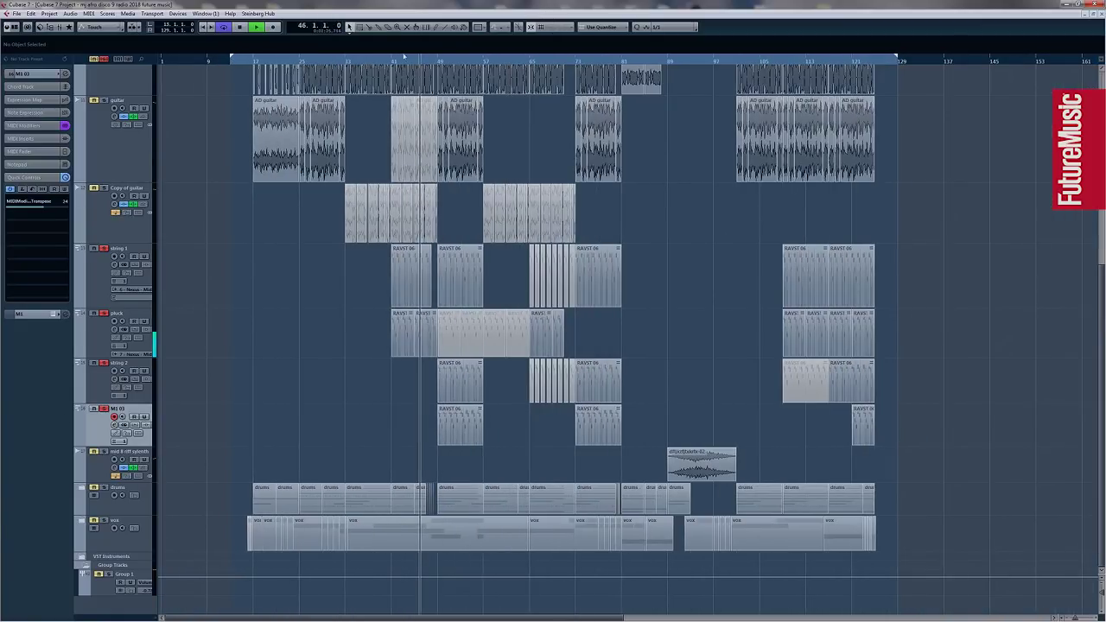
{"action": "left_click", "coordinate": [110, 337]}
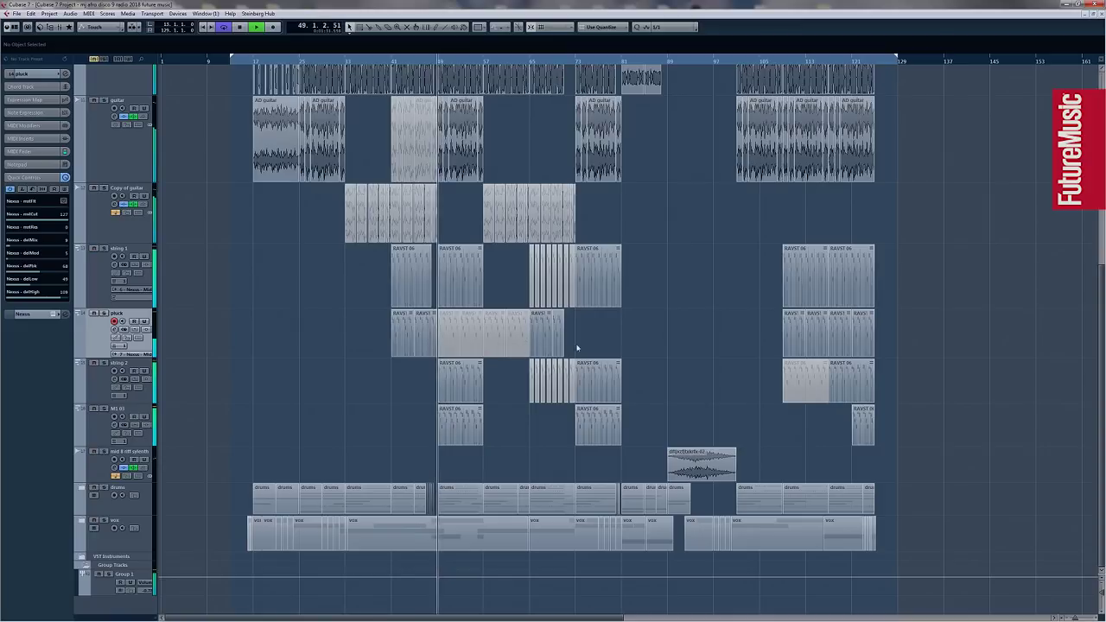
{"action": "scroll", "coordinate": [570, 363], "scroll_direction": "up", "scroll_amount": 6}
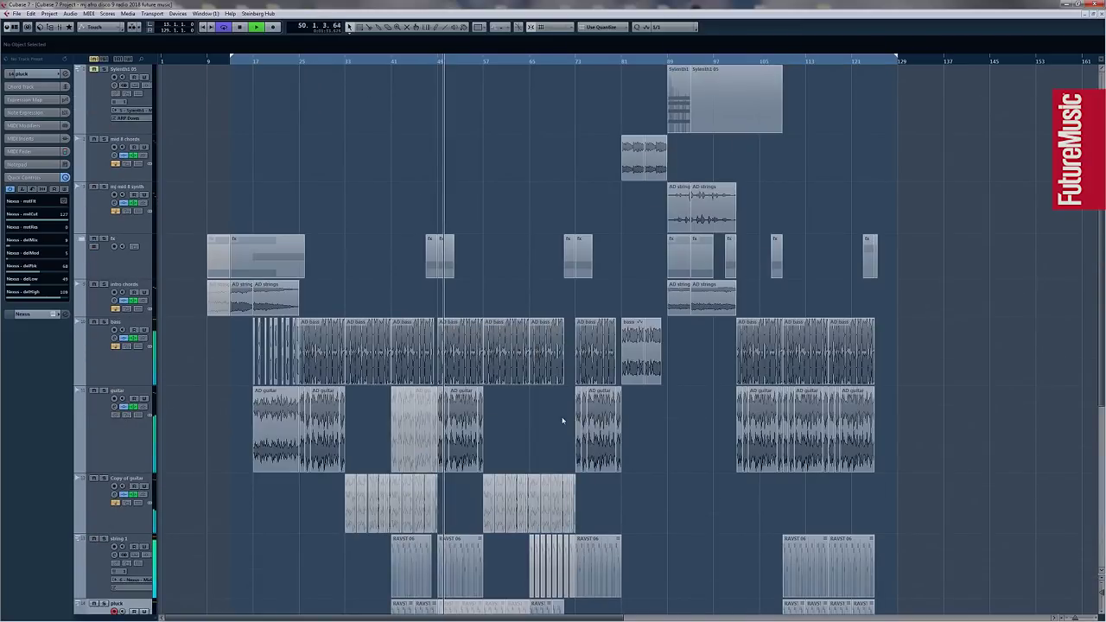
{"action": "left_click", "coordinate": [617, 62]}
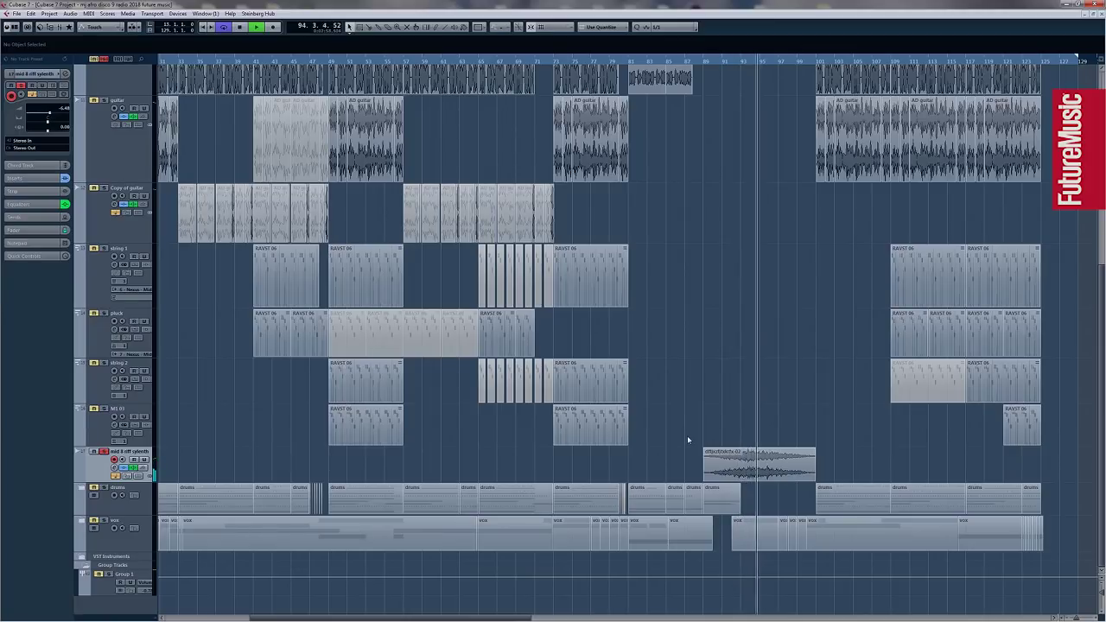
Solo the mj mid 8 synth track and play the middle eight from bar 89.
{"action": "scroll", "coordinate": [704, 419], "scroll_direction": "up", "scroll_amount": 5}
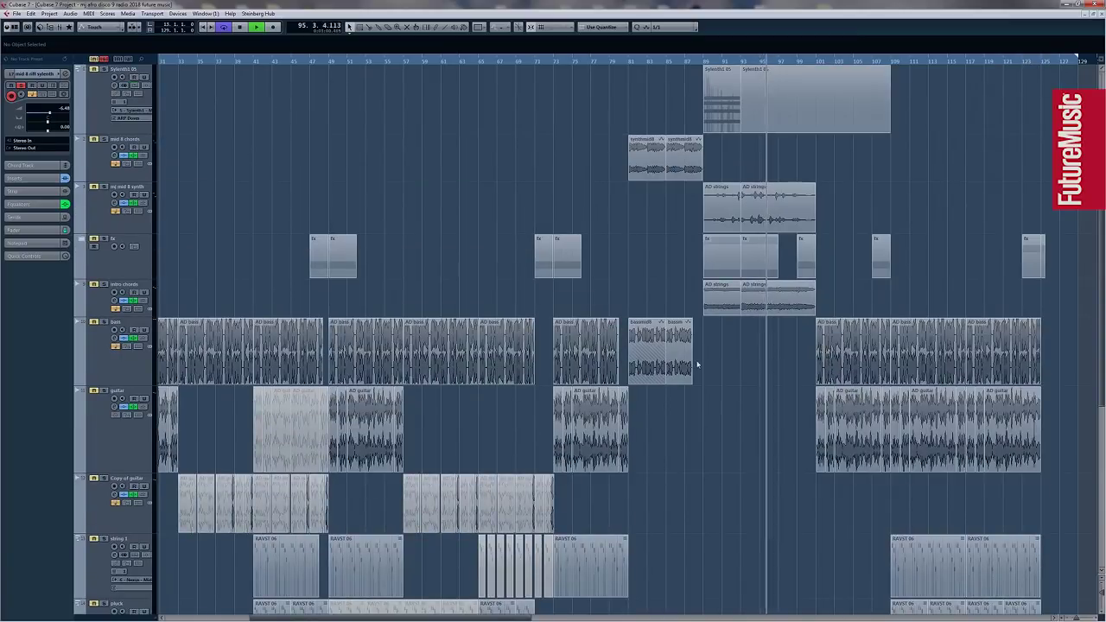
{"action": "left_click", "coordinate": [94, 190]}
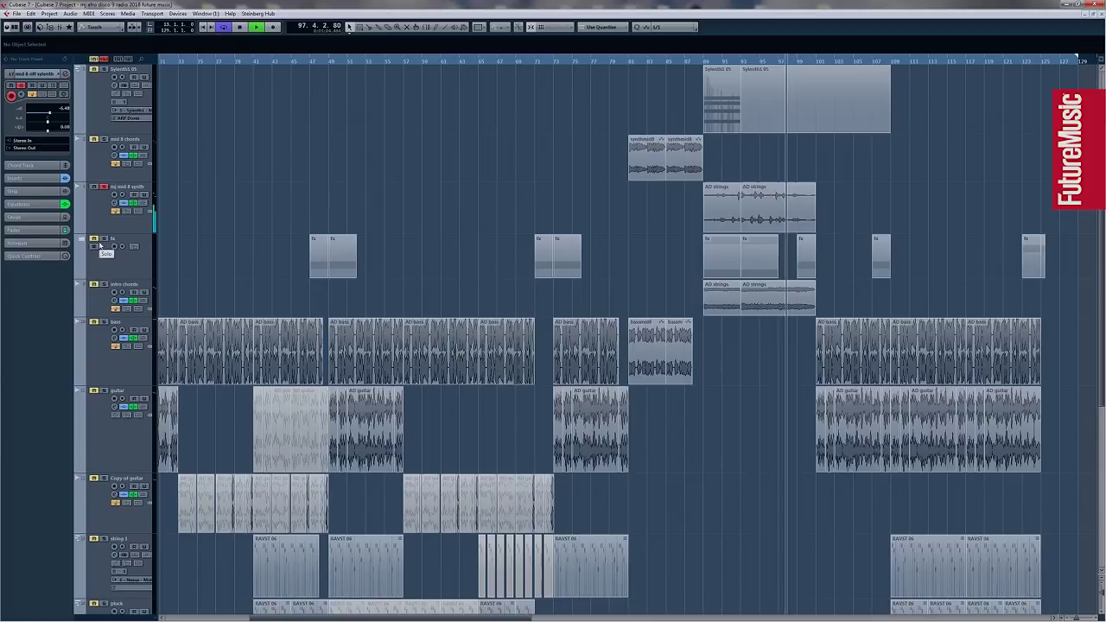
{"action": "right_click", "coordinate": [709, 164]}
{"action": "left_click", "coordinate": [706, 62]}
{"action": "left_click", "coordinate": [706, 62]}
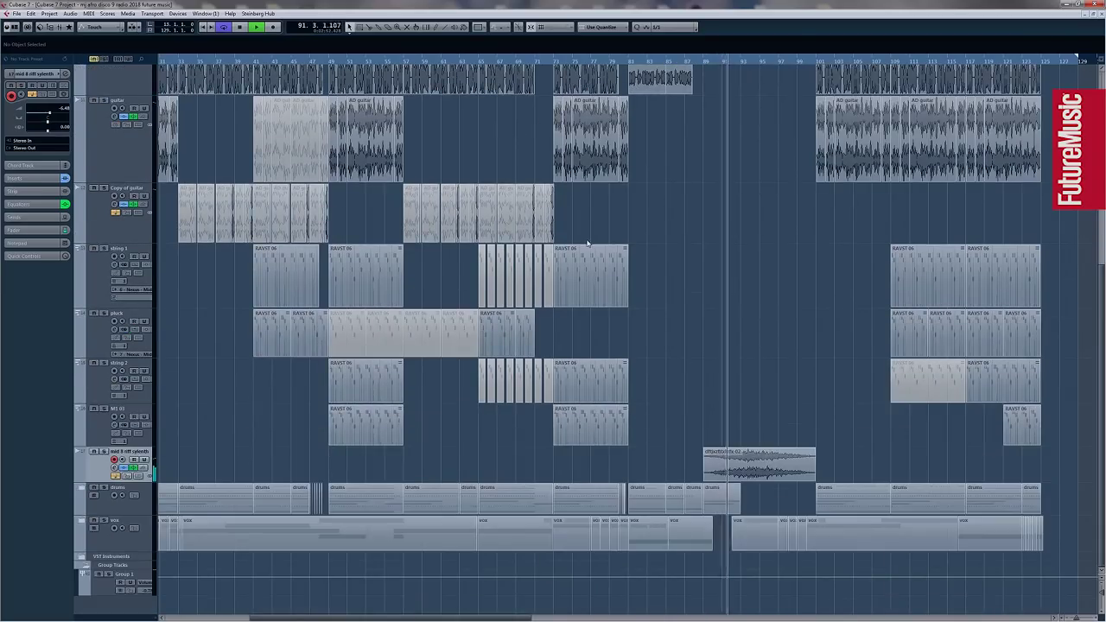
Examine the tracks used in the middle eight after bar 89 and expand the fx folder track to view its clips.
{"action": "scroll", "coordinate": [587, 243], "scroll_direction": "up", "scroll_amount": 5}
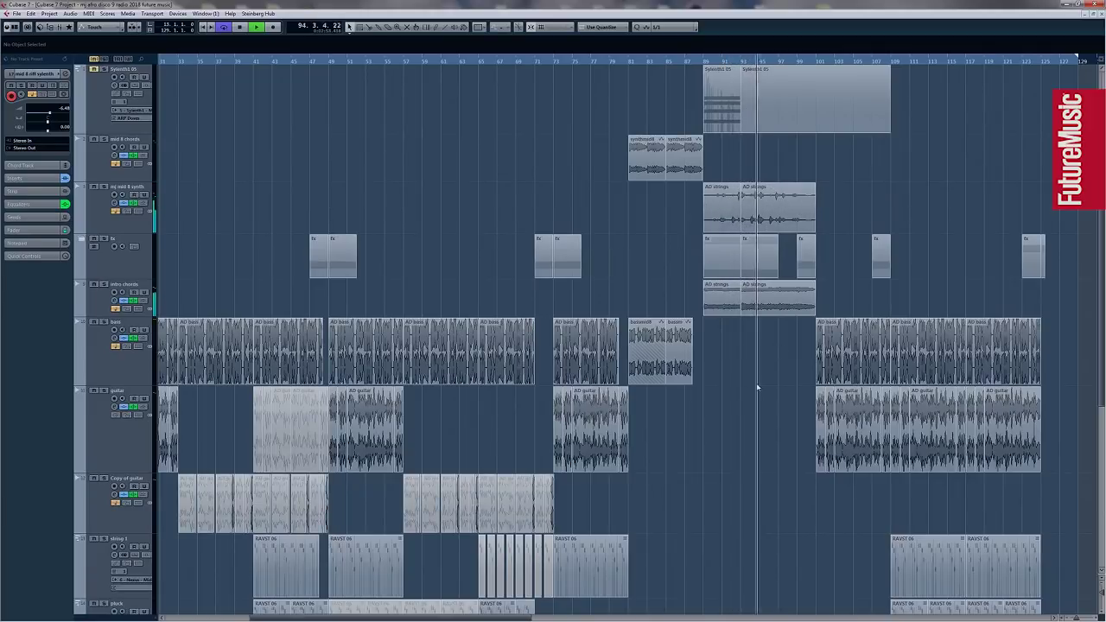
{"action": "scroll", "coordinate": [760, 325], "scroll_direction": "down", "scroll_amount": 2}
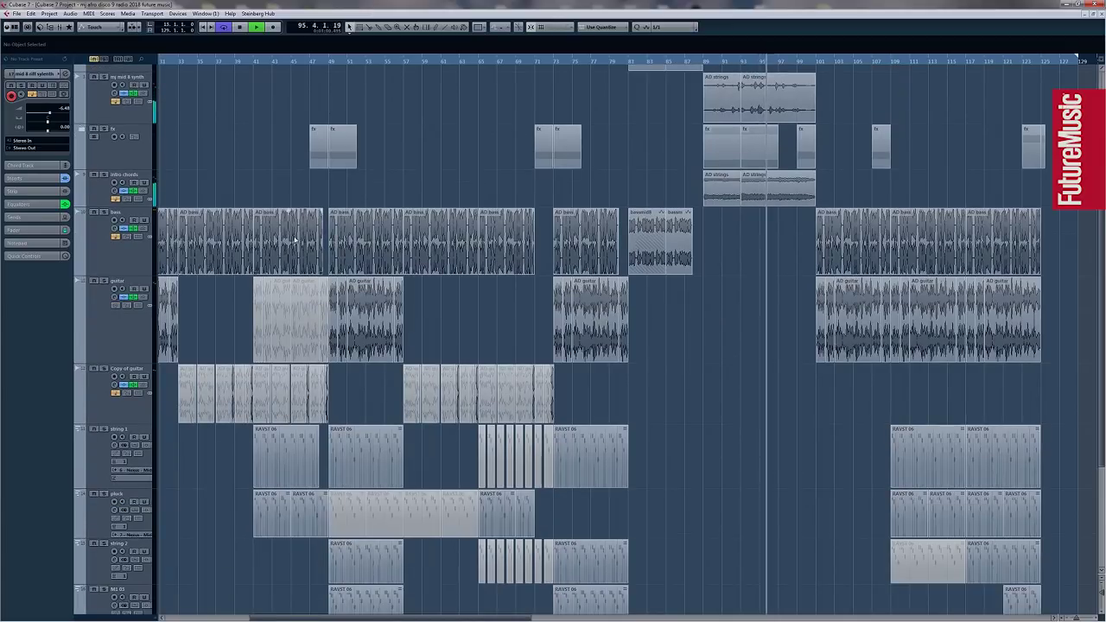
{"action": "scroll", "coordinate": [638, 329], "scroll_direction": "down", "scroll_amount": 3}
{"action": "scroll", "coordinate": [765, 451], "scroll_direction": "up", "scroll_amount": 3}
{"action": "scroll", "coordinate": [757, 474], "scroll_direction": "down", "scroll_amount": 3}
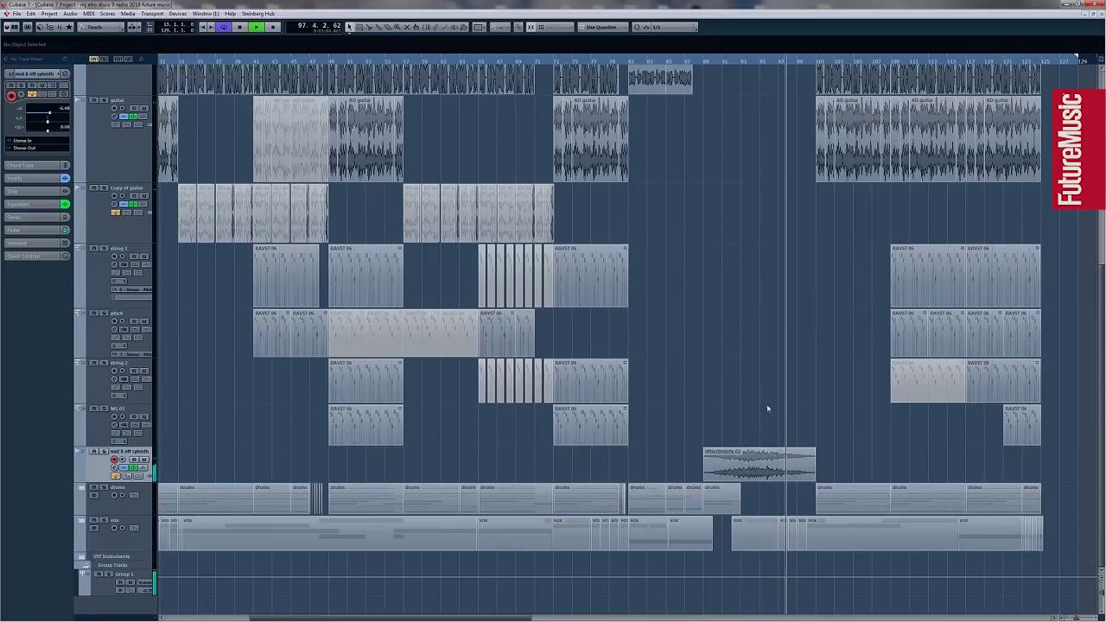
{"action": "scroll", "coordinate": [759, 382], "scroll_direction": "up", "scroll_amount": 5}
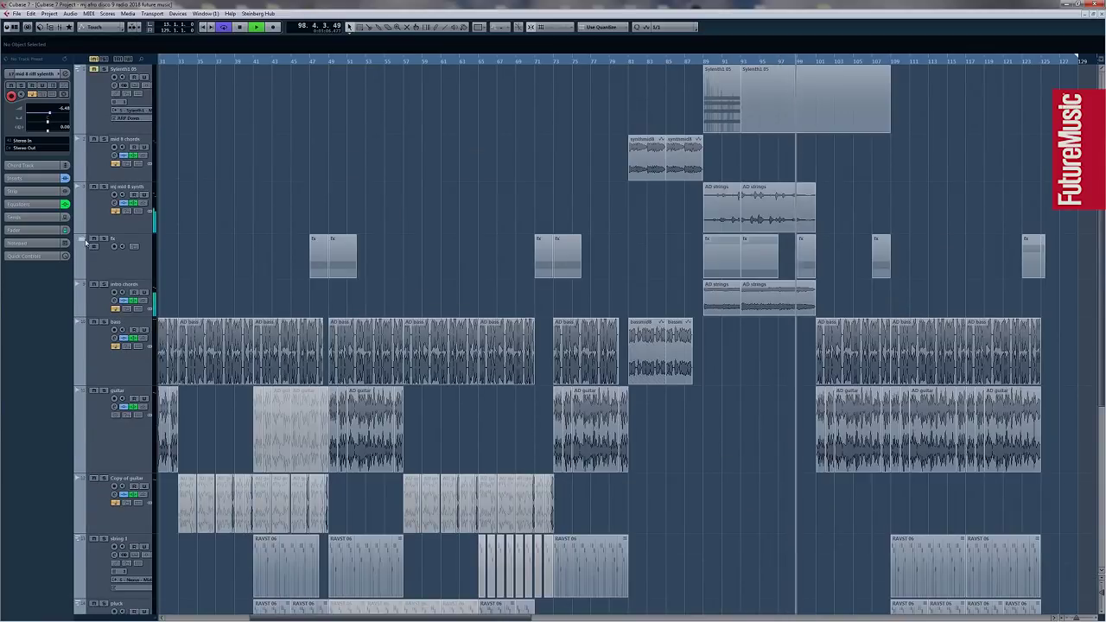
{"action": "left_click", "coordinate": [86, 243]}
{"action": "scroll", "coordinate": [691, 288], "scroll_direction": "down", "scroll_amount": 2}
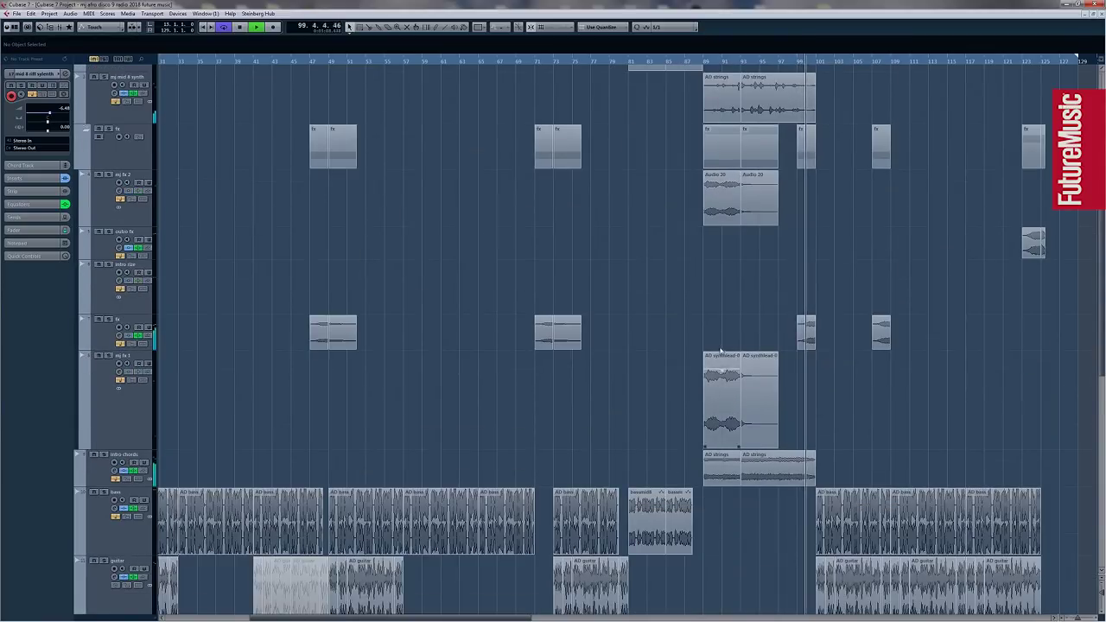
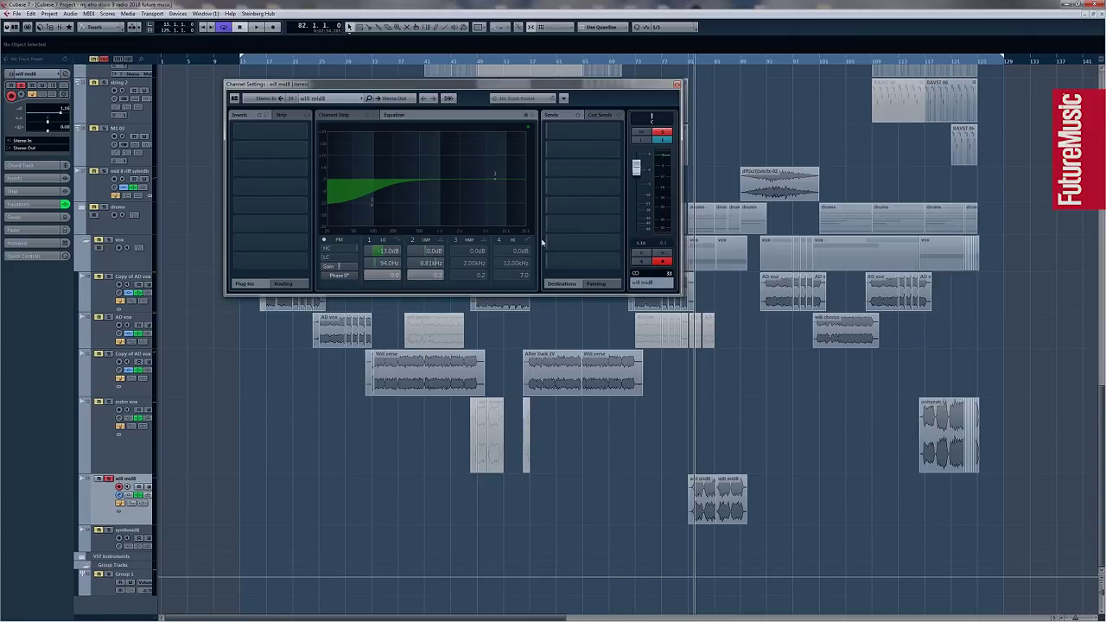
Close the will mid8 channel settings and solo the outro vox track with the playback position at bar 119.
{"action": "left_click", "coordinate": [676, 85]}
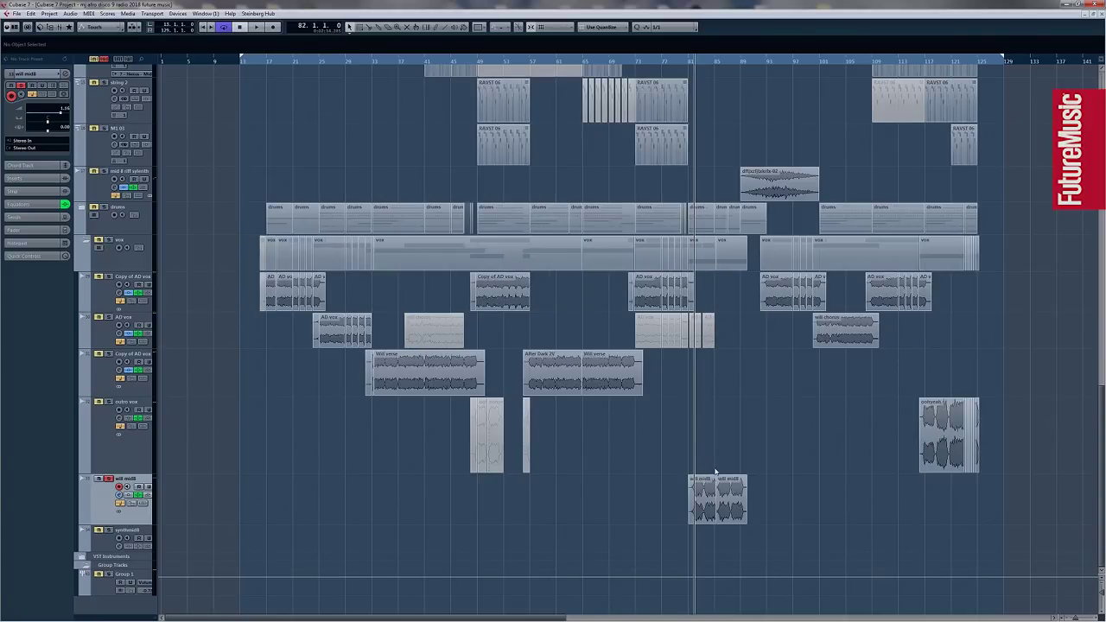
{"action": "left_click", "coordinate": [938, 62]}
{"action": "left_click", "coordinate": [103, 417]}
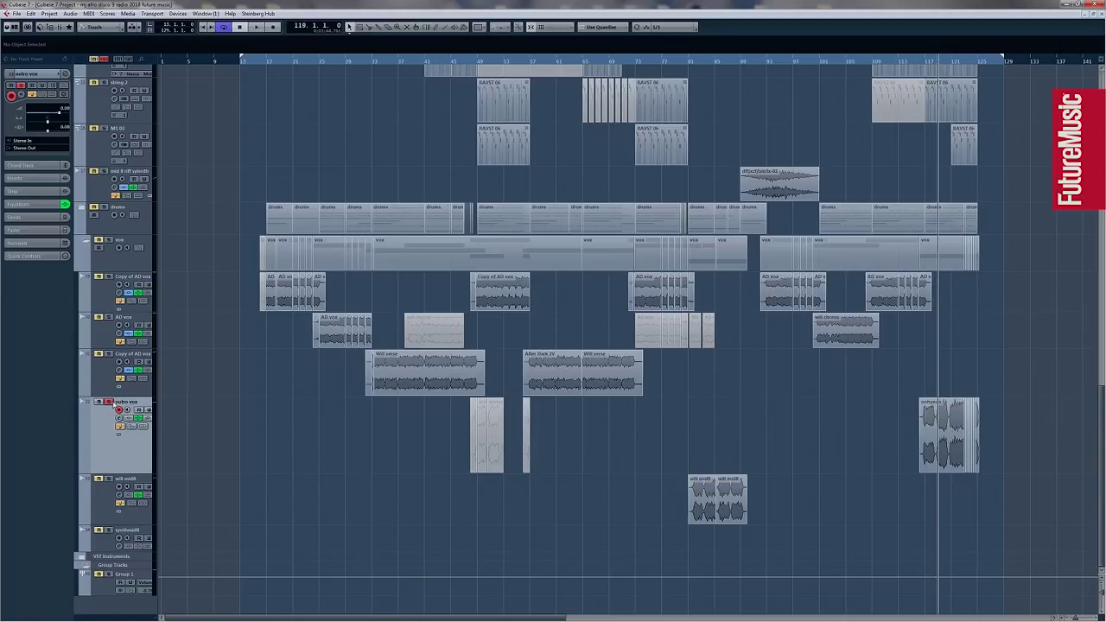
{"action": "left_click", "coordinate": [121, 425]}
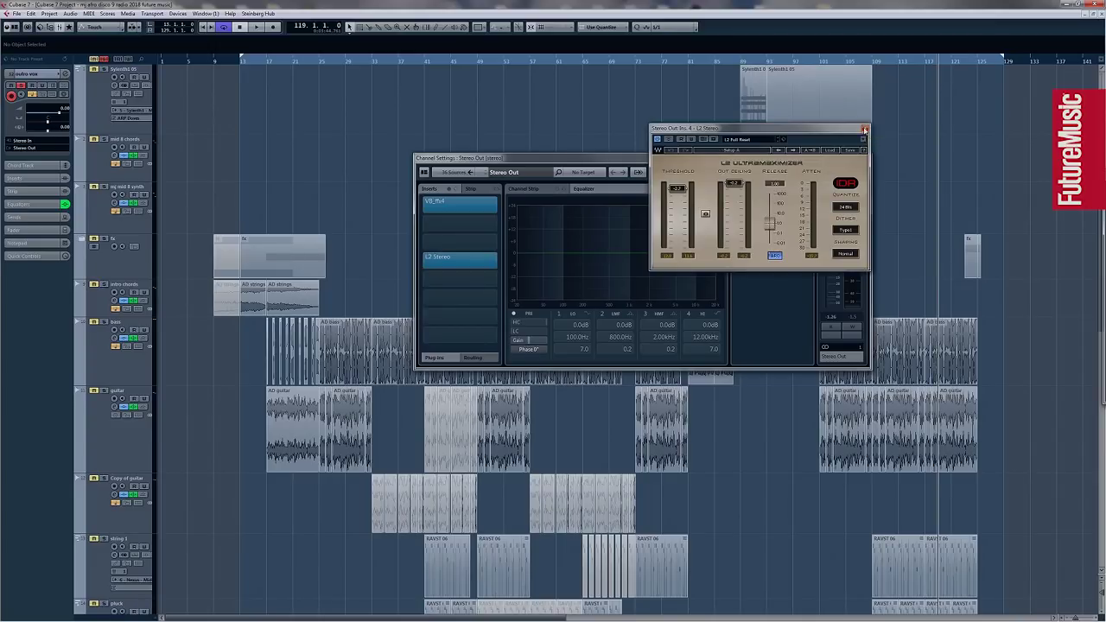
Close the L2 Stereo window and bring up the Timeworks Compressor from the VB_ffx4 insert on Stereo Out.
{"action": "left_click", "coordinate": [864, 130]}
{"action": "left_click", "coordinate": [452, 202]}
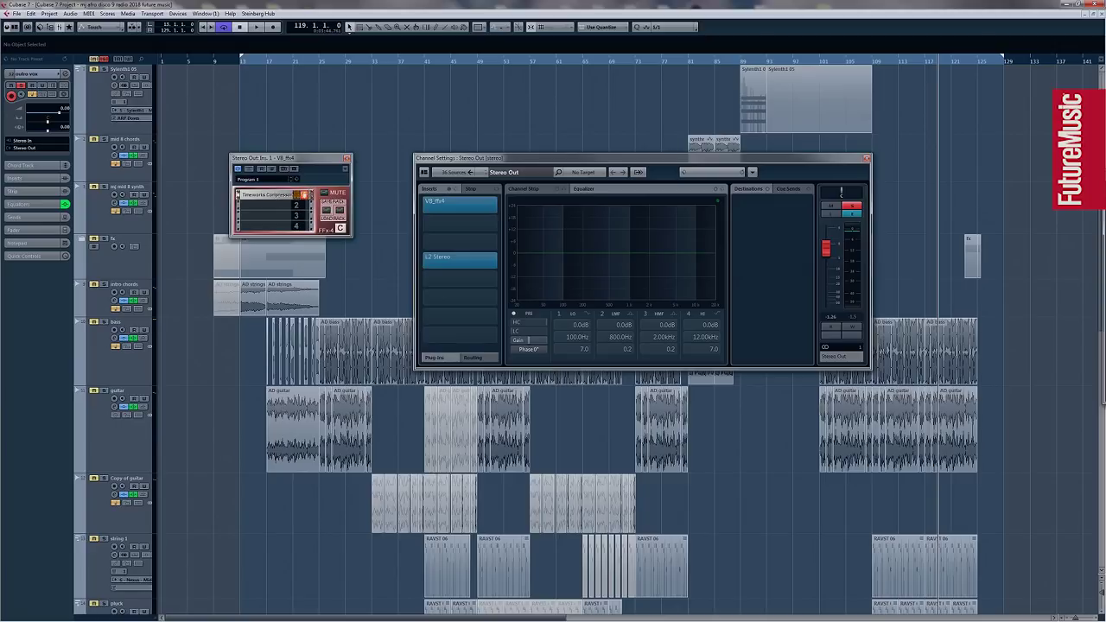
{"action": "left_click_drag", "start_coordinate": [742, 218], "coordinate": [467, 90]}
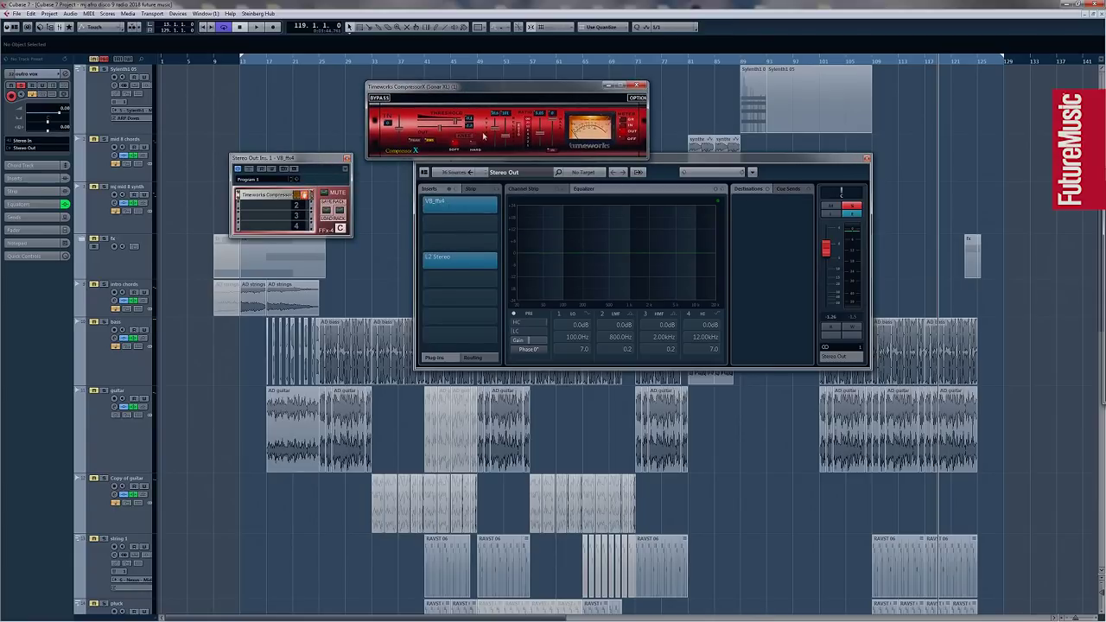
Close the Timeworks Compressor window, add The Glue to Stereo Out's third insert slot and place its window beside the channel settings.
{"action": "left_click_drag", "start_coordinate": [474, 87], "coordinate": [342, 139]}
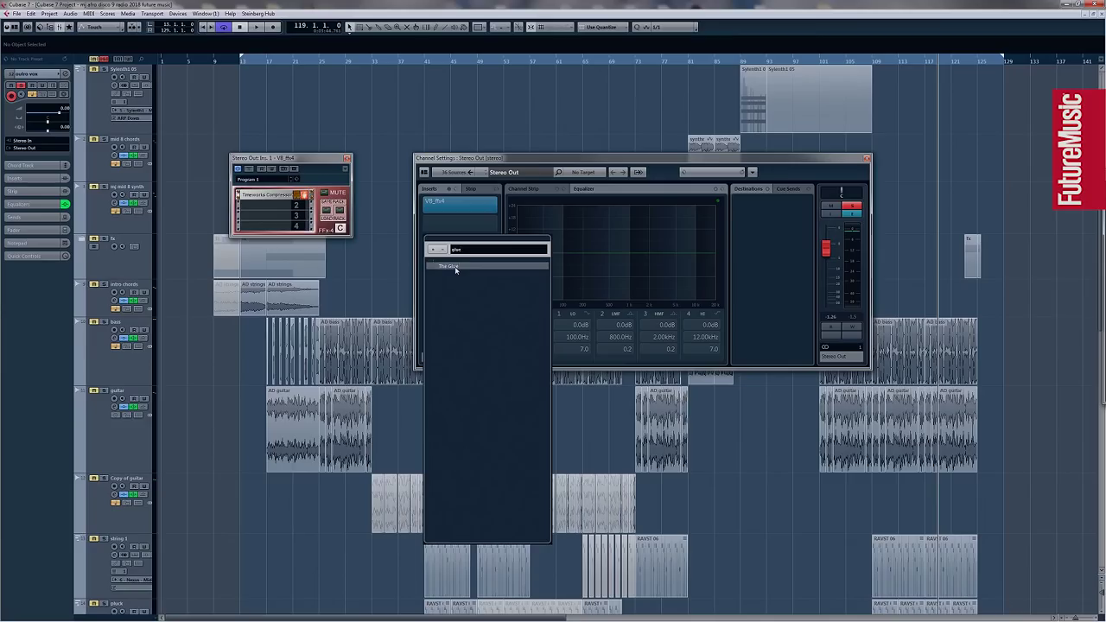
{"action": "left_click", "coordinate": [456, 267]}
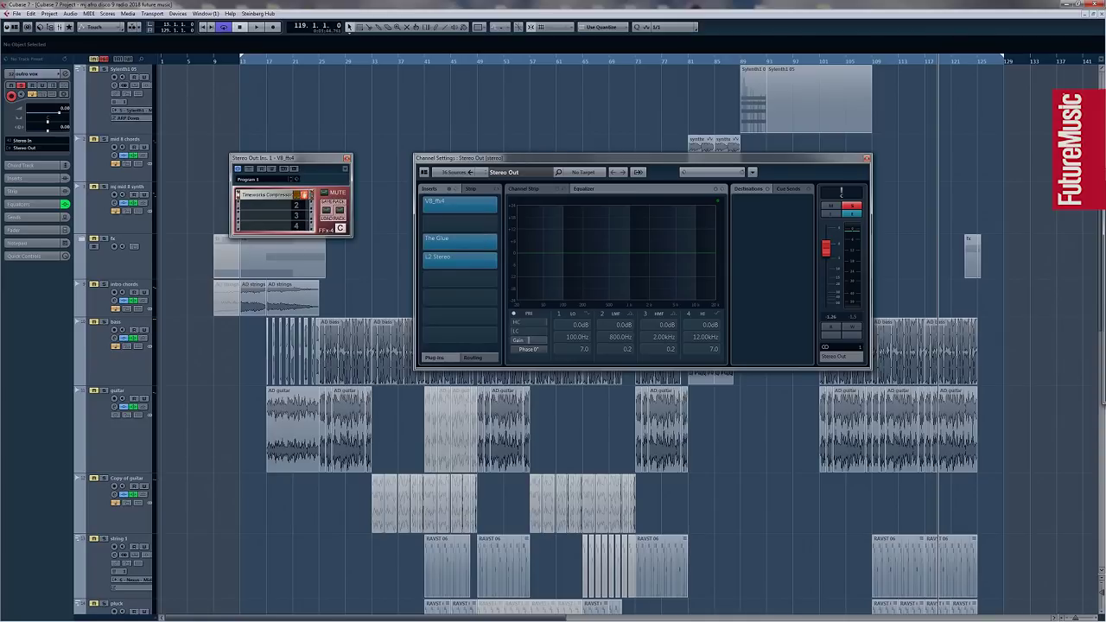
{"action": "left_click_drag", "start_coordinate": [793, 183], "coordinate": [271, 158]}
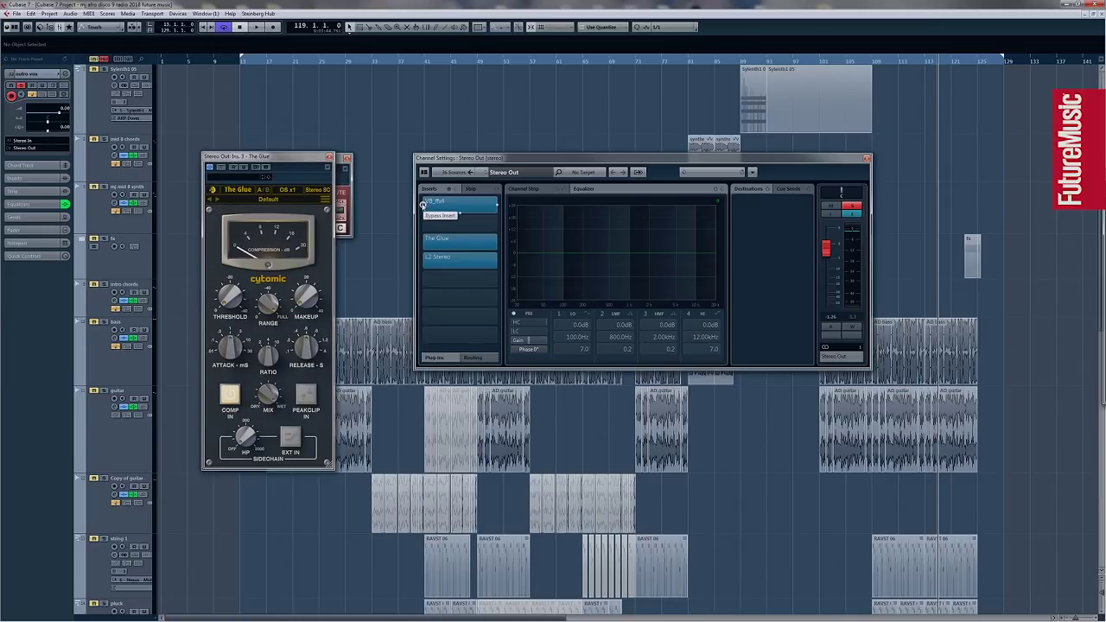
Bypass the VB_ffx4 insert on Stereo Out, then bring up its Timeworks Compressor and close both plug-in windows.
{"action": "left_click", "coordinate": [422, 204]}
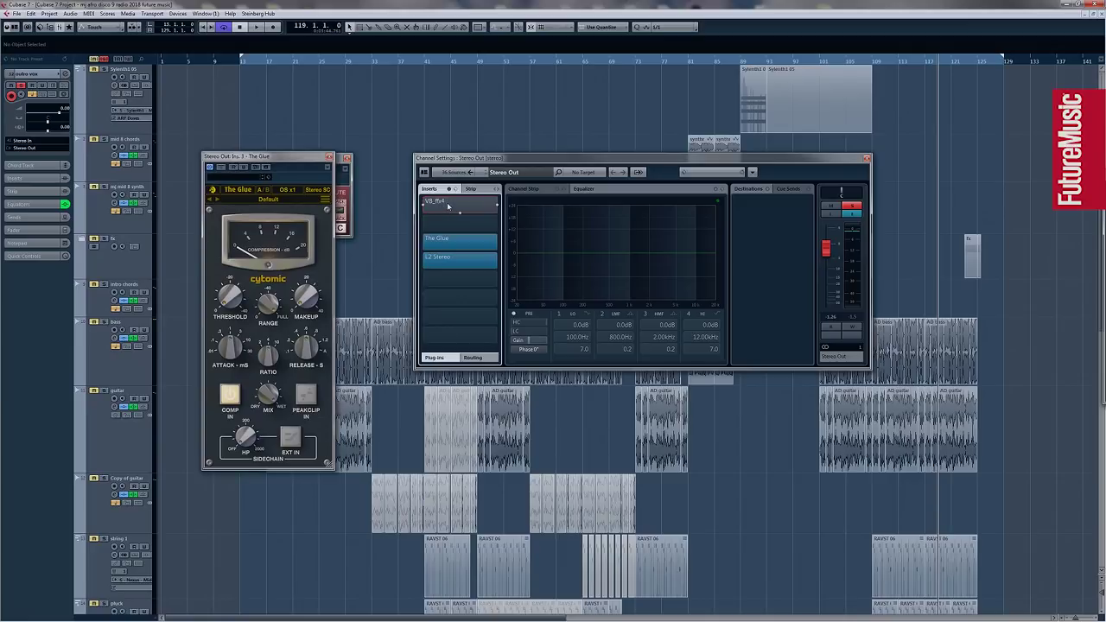
{"action": "left_click", "coordinate": [448, 206]}
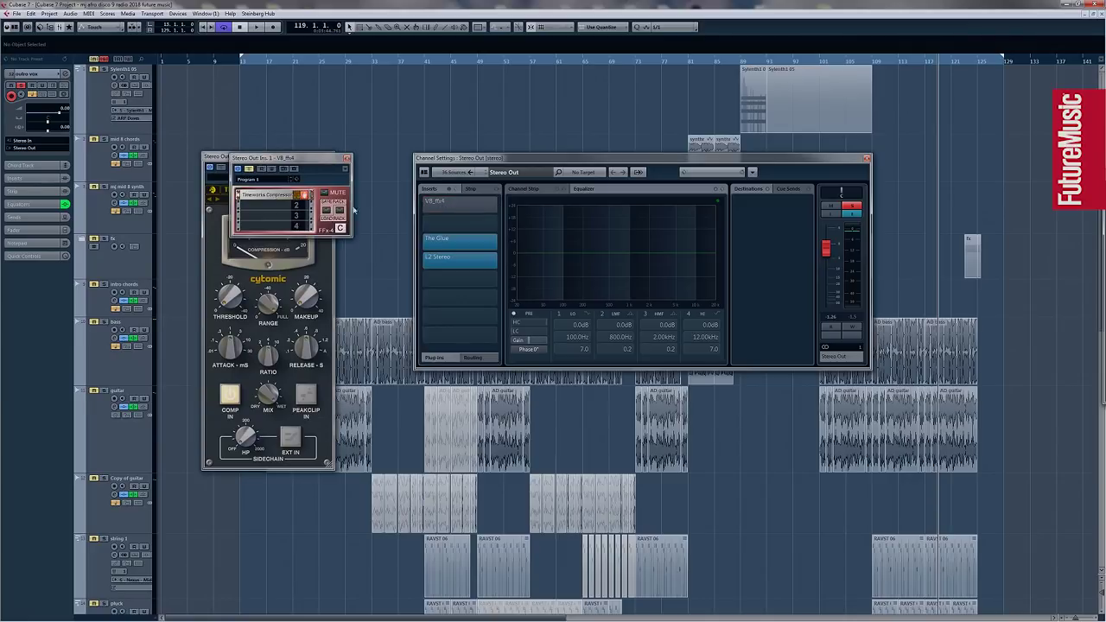
{"action": "double_click", "coordinate": [272, 197]}
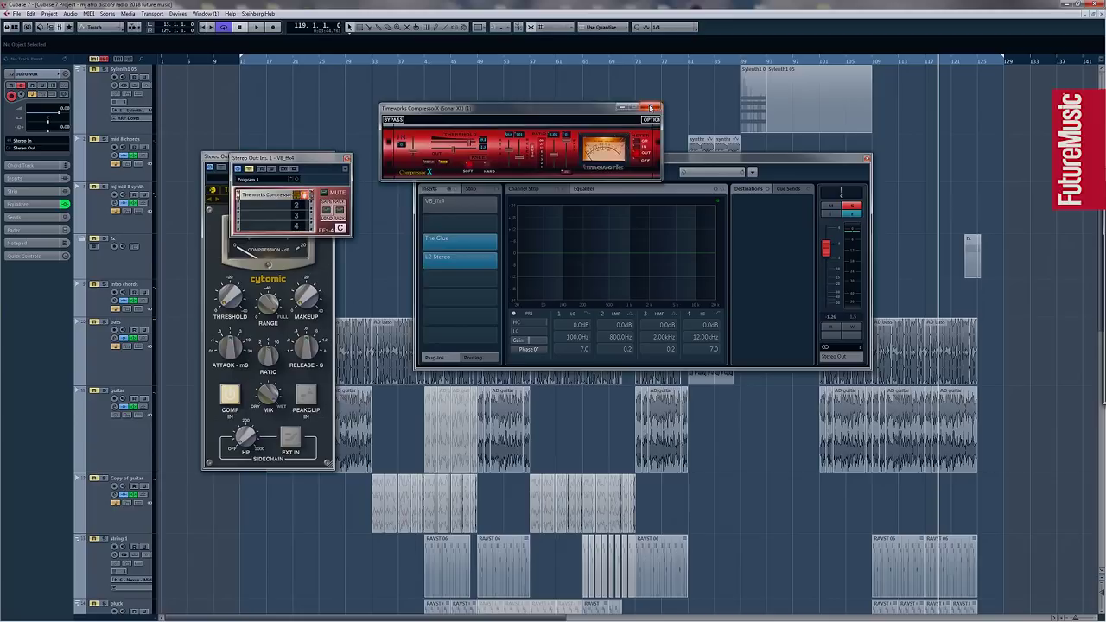
{"action": "left_click", "coordinate": [652, 108]}
{"action": "left_click", "coordinate": [346, 159]}
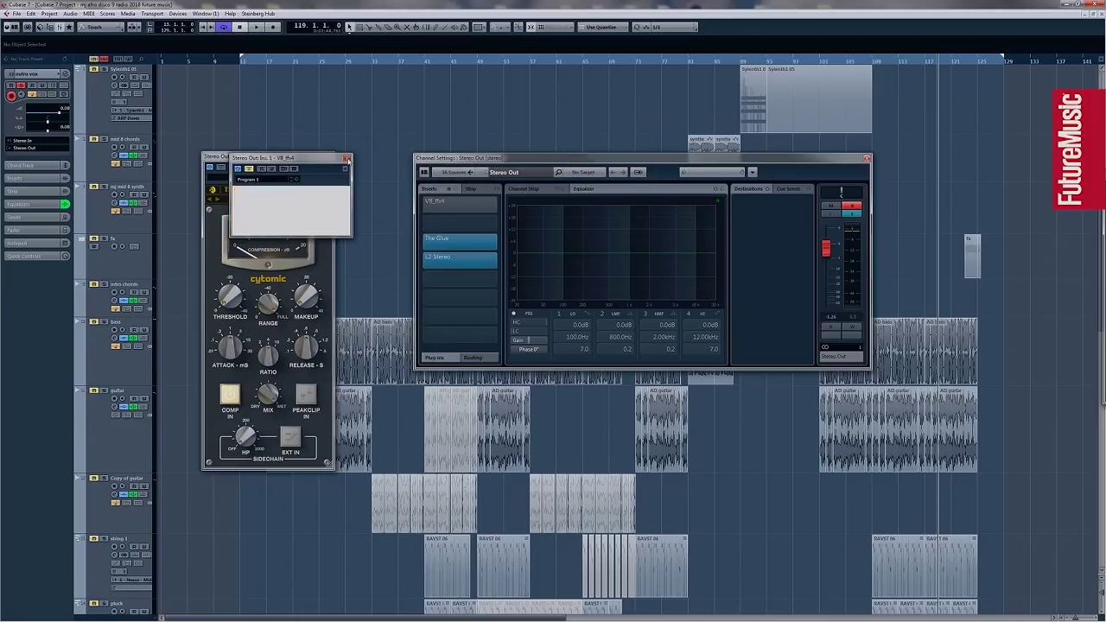
{"action": "left_click_drag", "start_coordinate": [216, 156], "coordinate": [261, 136]}
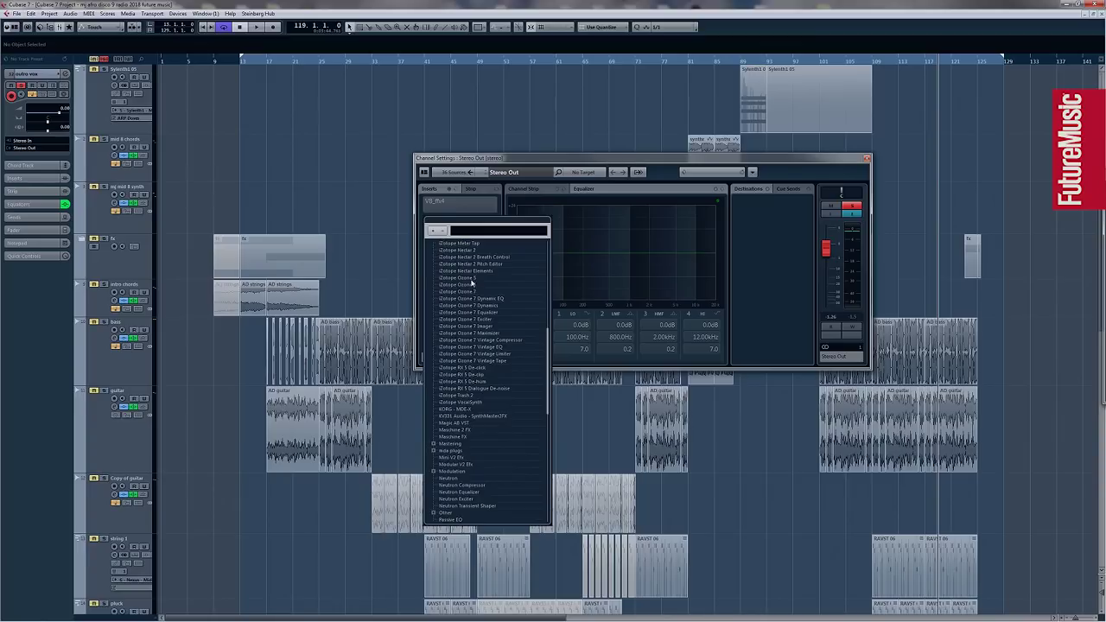
Load iZotope Ozone 5 in Stereo Out's second insert slot and show its Stereo Imaging presets.
{"action": "left_click", "coordinate": [472, 282]}
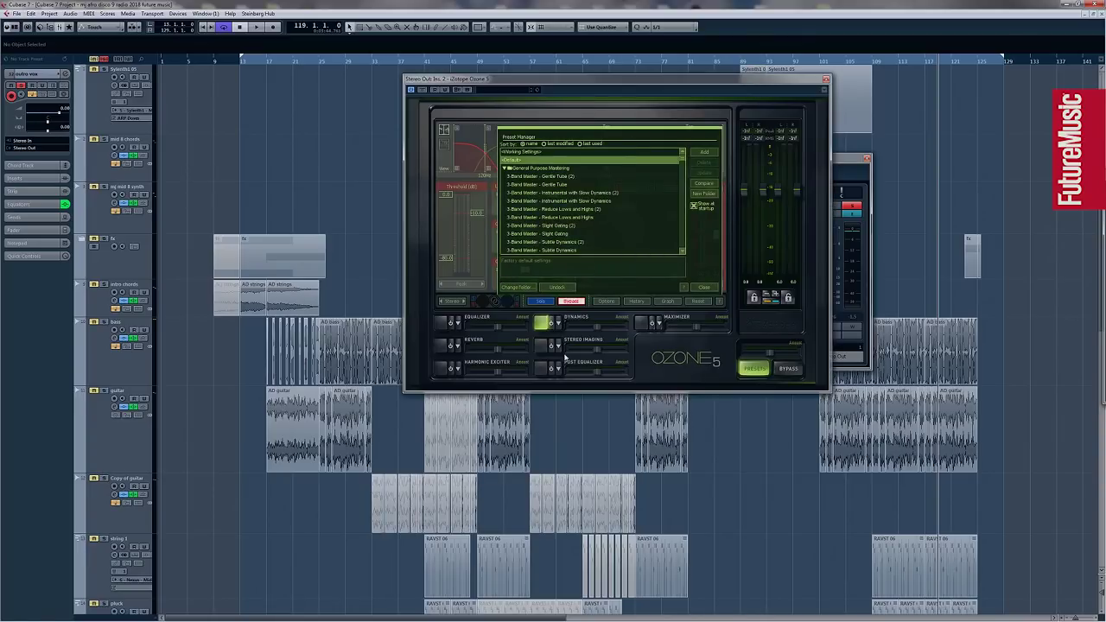
{"action": "left_click", "coordinate": [558, 345]}
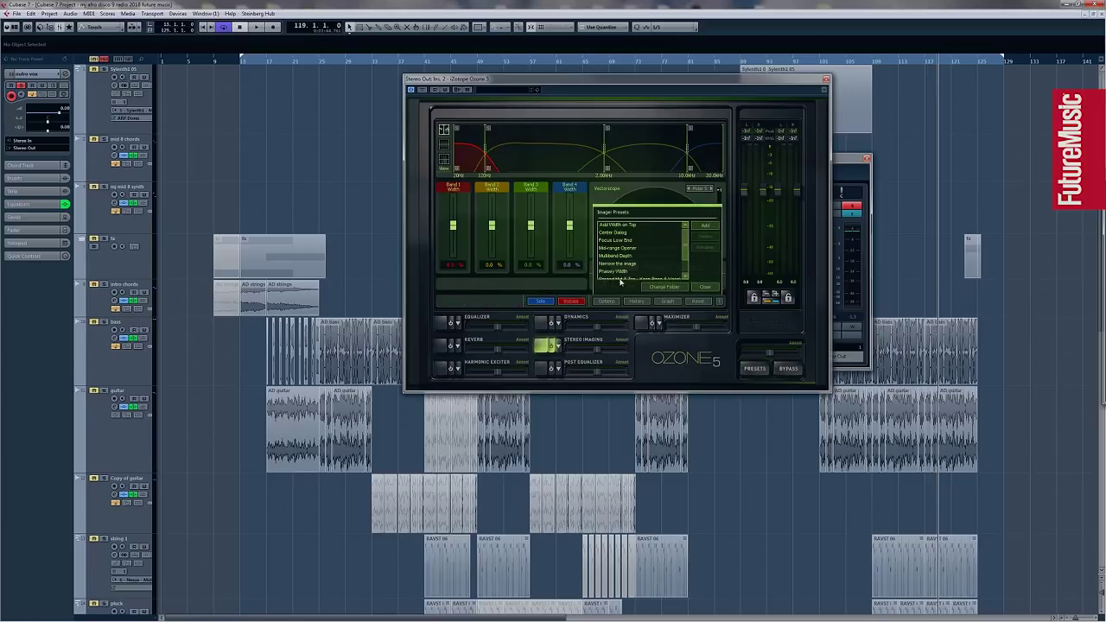
Apply the Wider with Bass Intact imager preset and raise Ozone 5's Stereo Imaging amount to its maximum.
{"action": "scroll", "coordinate": [647, 250], "scroll_direction": "down", "scroll_amount": 1}
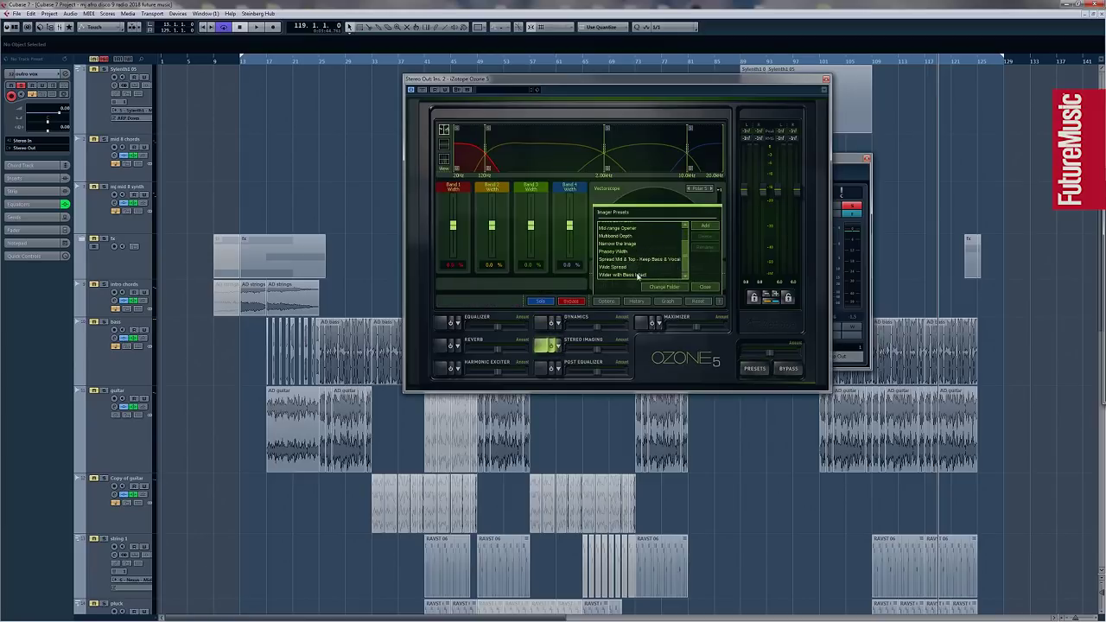
{"action": "left_click", "coordinate": [633, 275]}
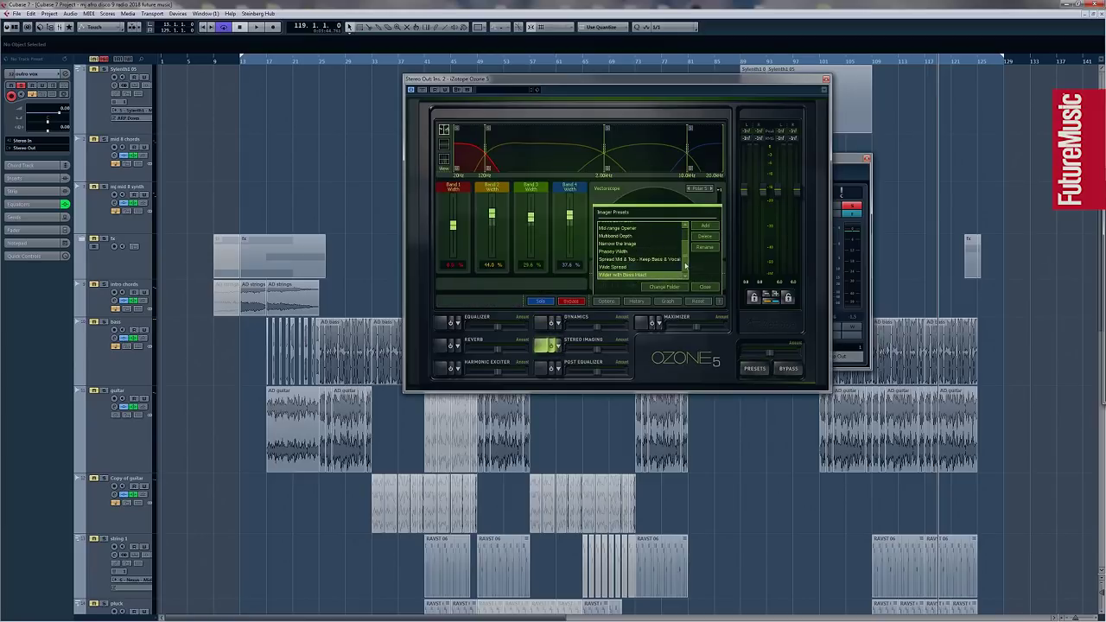
{"action": "left_click", "coordinate": [703, 287]}
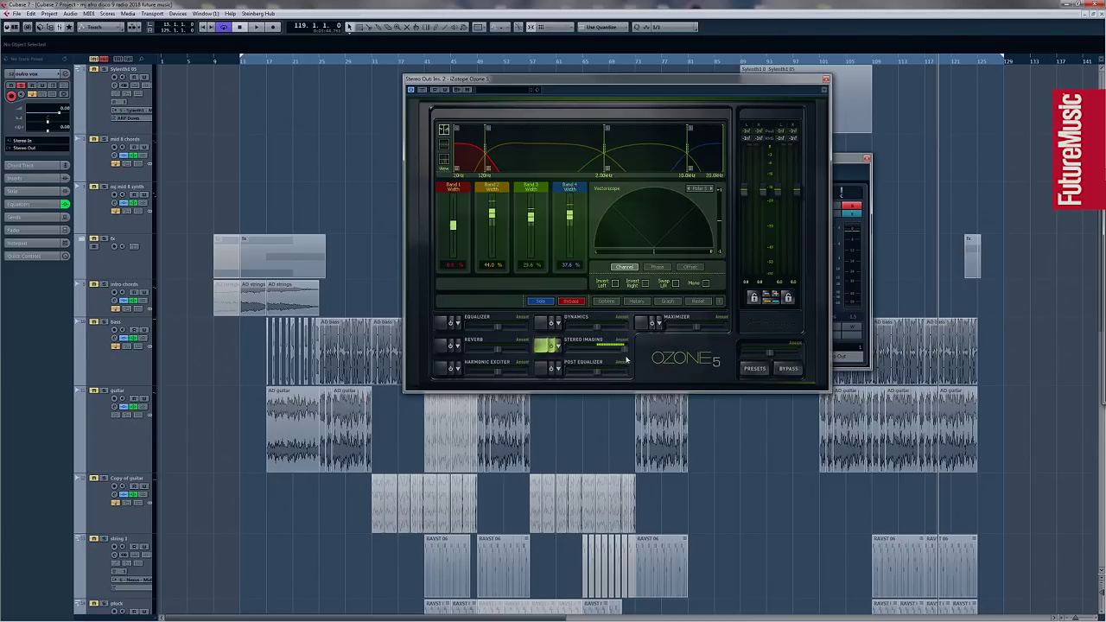
{"action": "left_click_drag", "start_coordinate": [600, 357], "coordinate": [625, 350]}
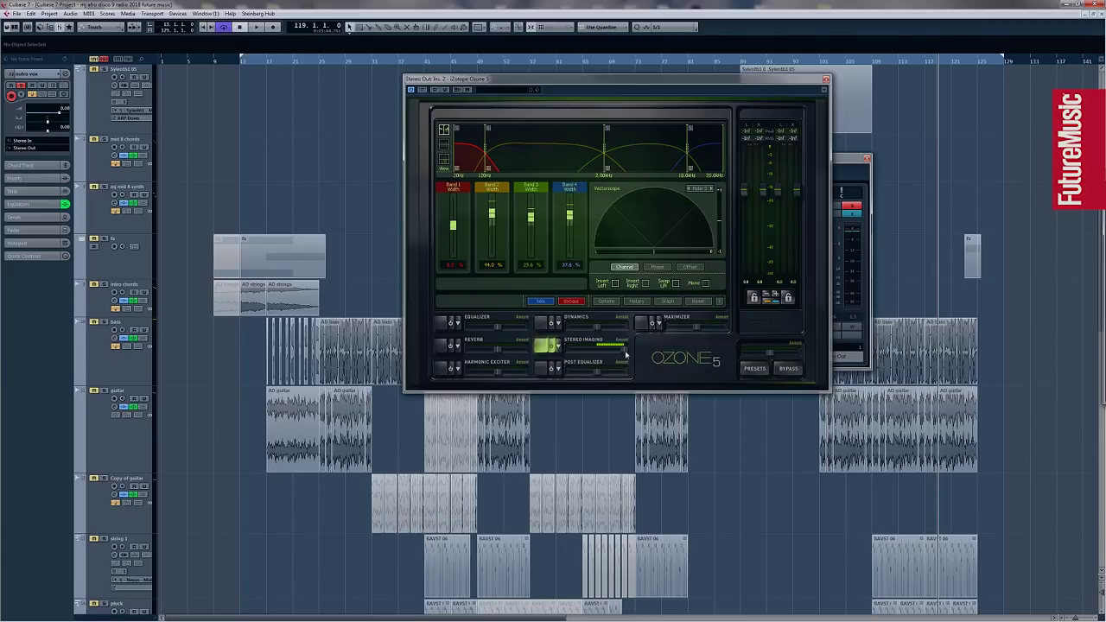